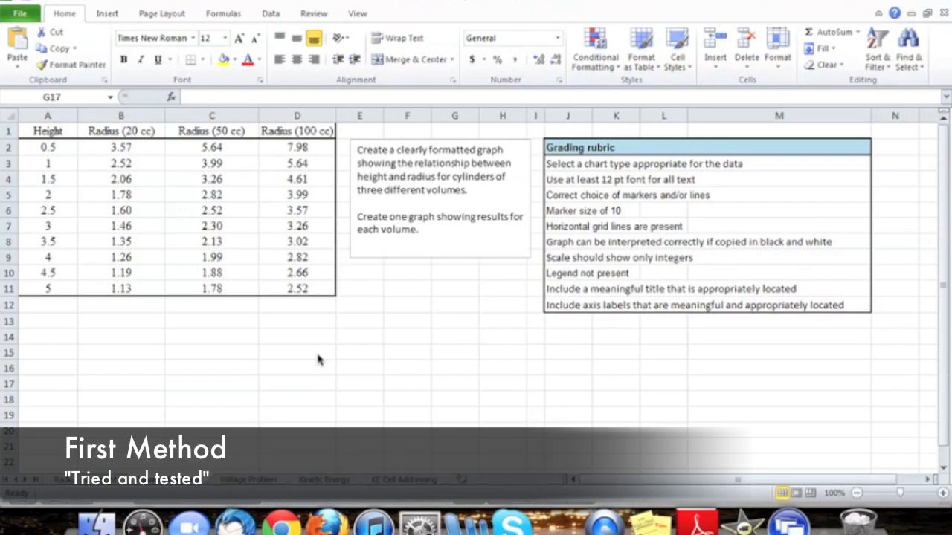
Step: Insert an empty Scatter with Smooth Lines and Markers chart and move it clear of the data table
left_click(404, 338)
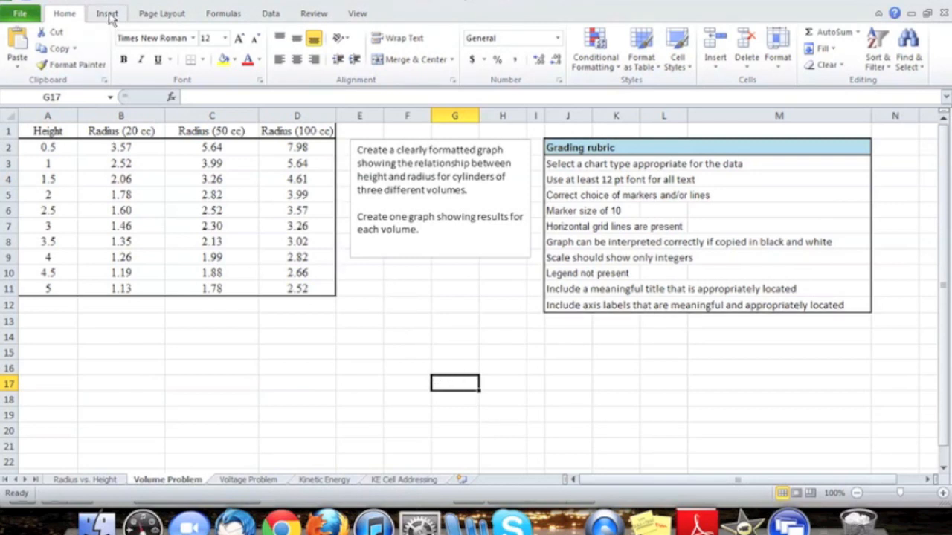
left_click(107, 15)
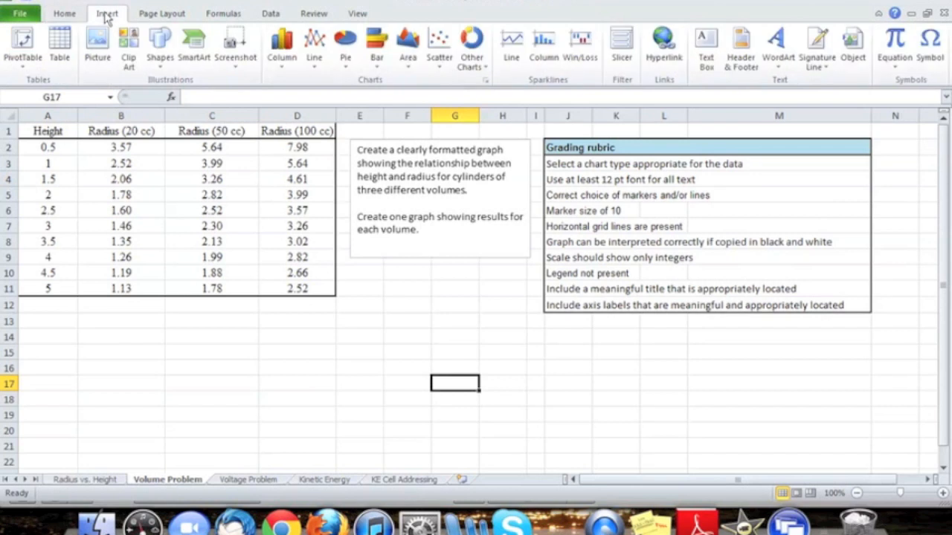
left_click(442, 67)
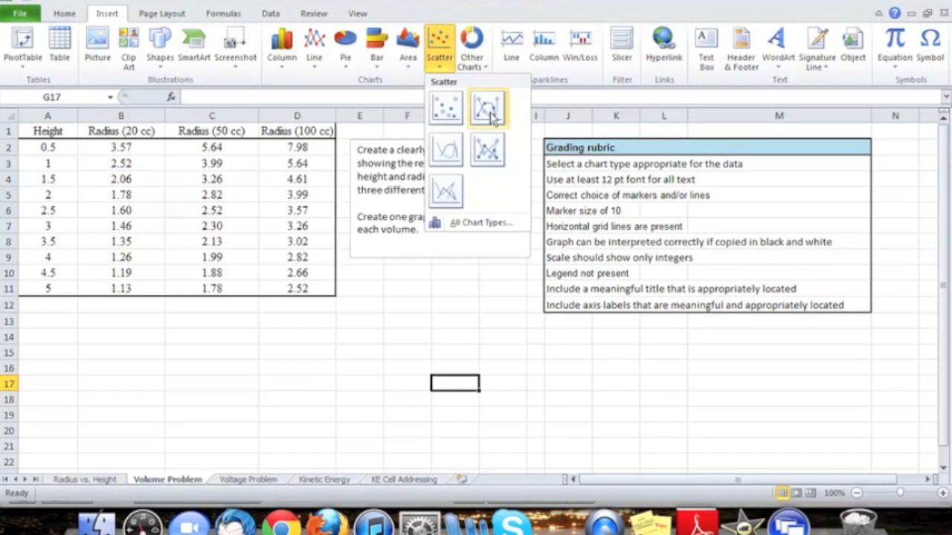
left_click(488, 110)
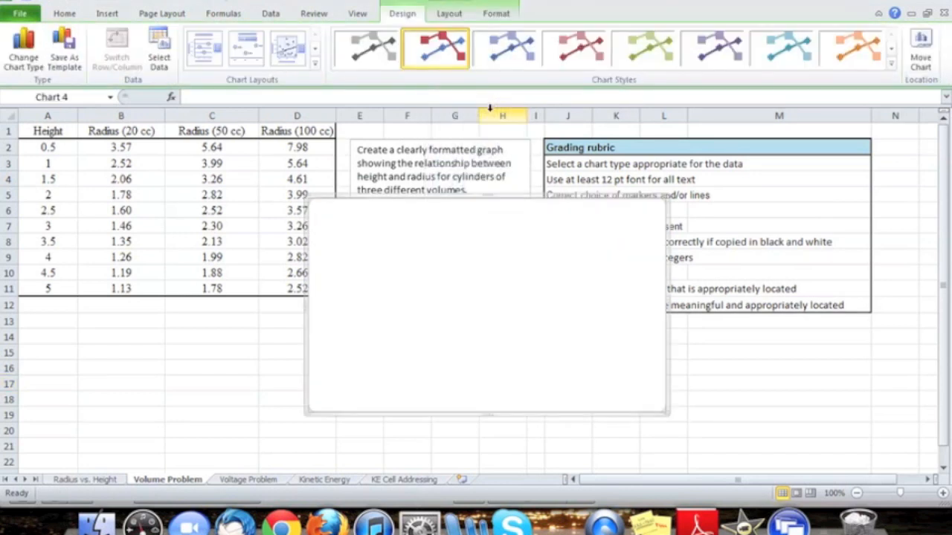
left_click_drag(588, 195, 626, 200)
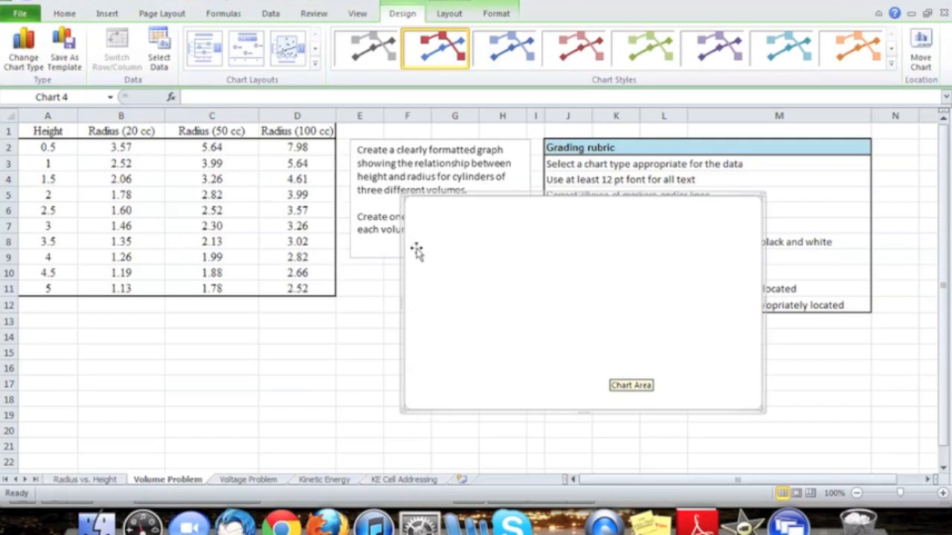
Step: Start a new data series in the chart's data source and try the literal name "Radius 20cc" for it
left_click(159, 61)
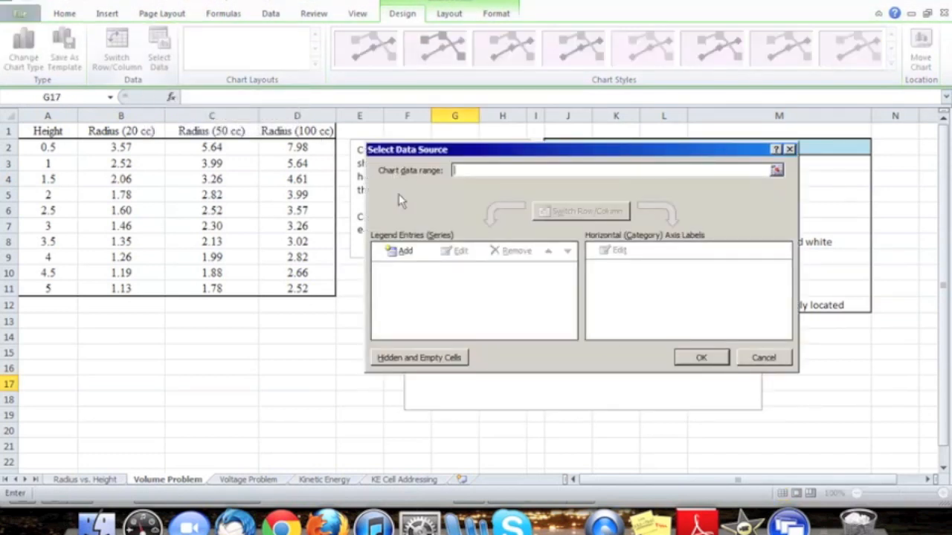
left_click(407, 256)
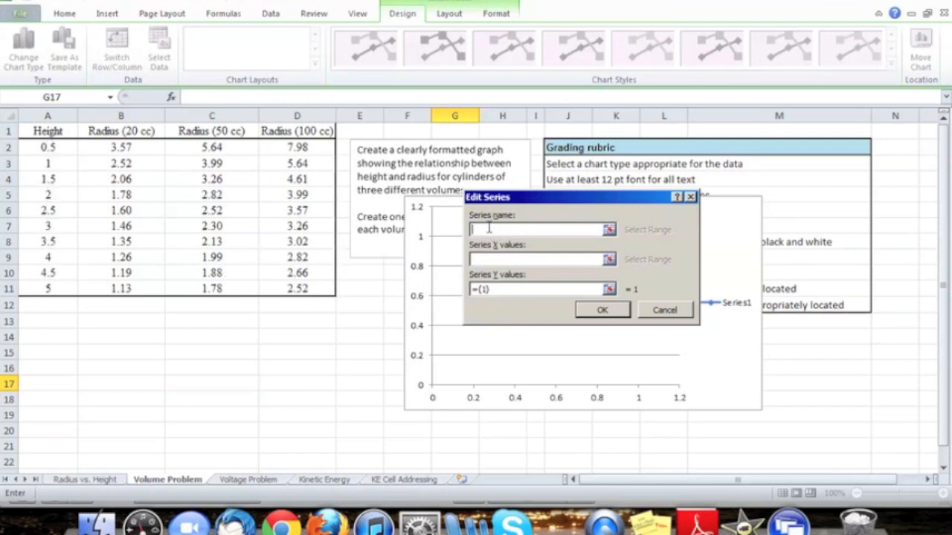
type("Radius 20cc")
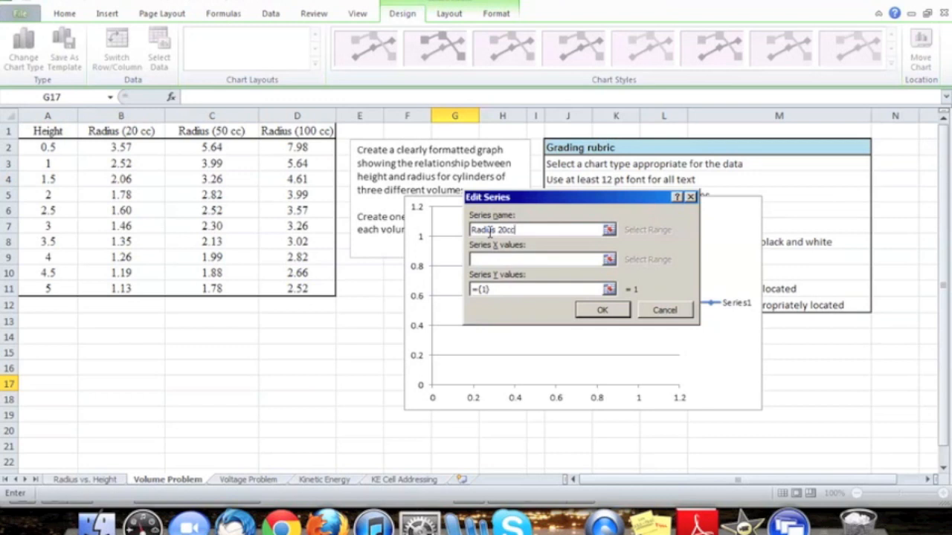
left_click_drag(512, 230, 470, 229)
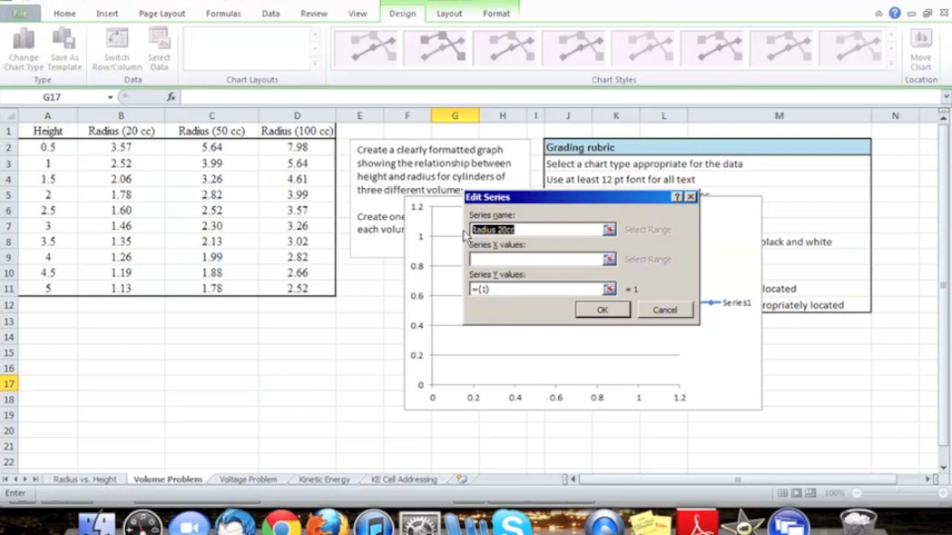
key("BackSpace")
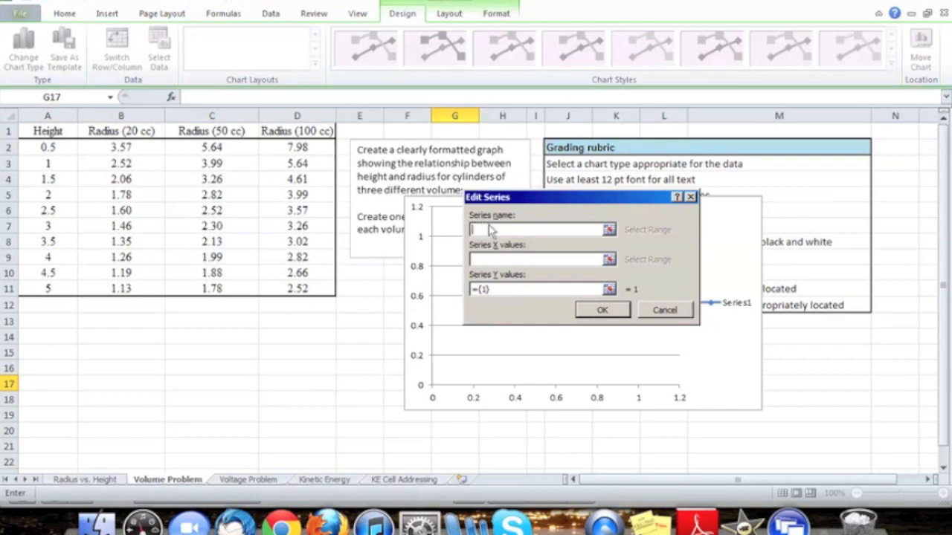
Step: Define the series with its name from B1, X values from A2:A11 and Y values from B2:B11, and accept it
left_click(141, 131)
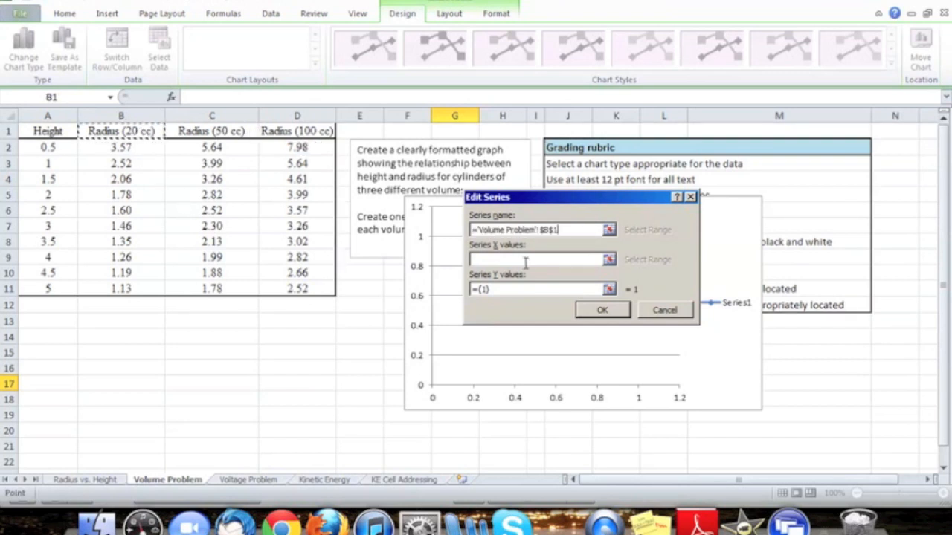
left_click(497, 260)
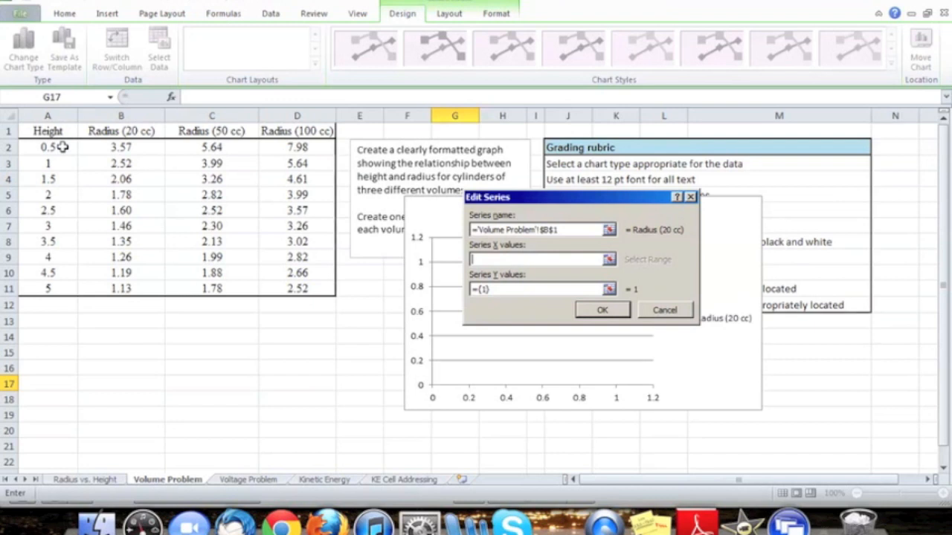
left_click_drag(64, 147, 52, 290)
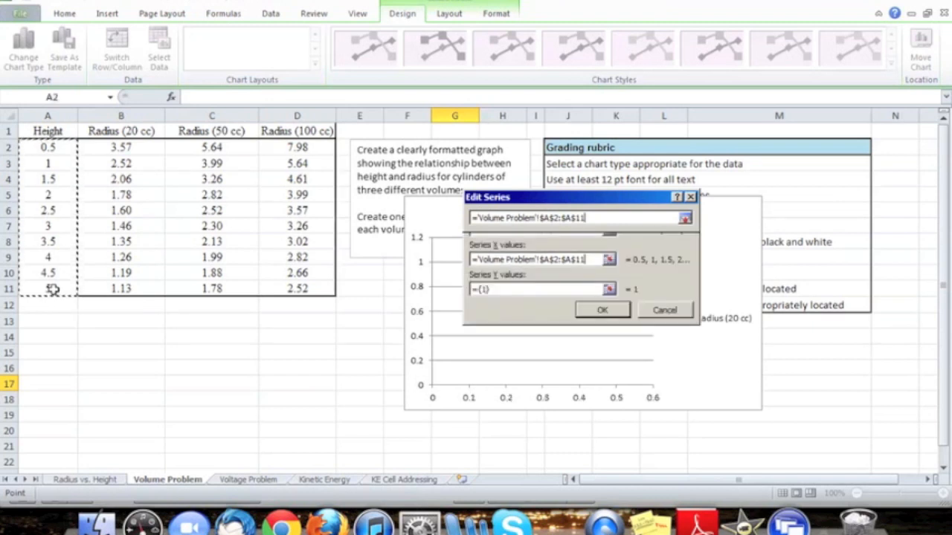
left_click(503, 291)
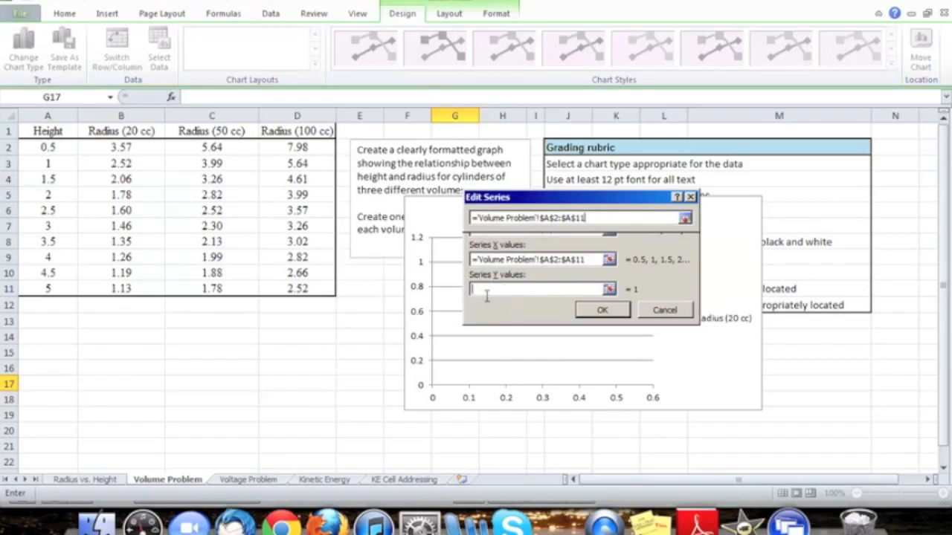
left_click_drag(146, 148, 139, 296)
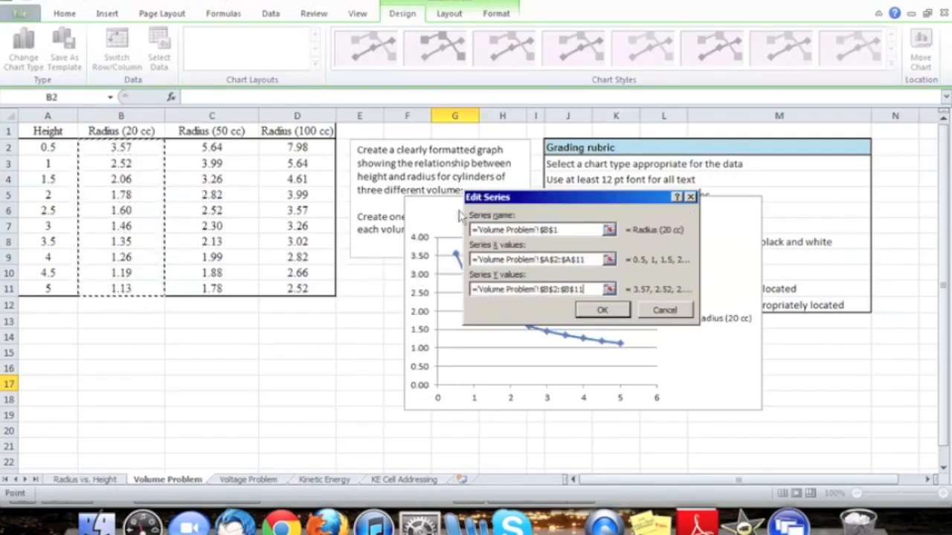
left_click_drag(531, 201, 214, 266)
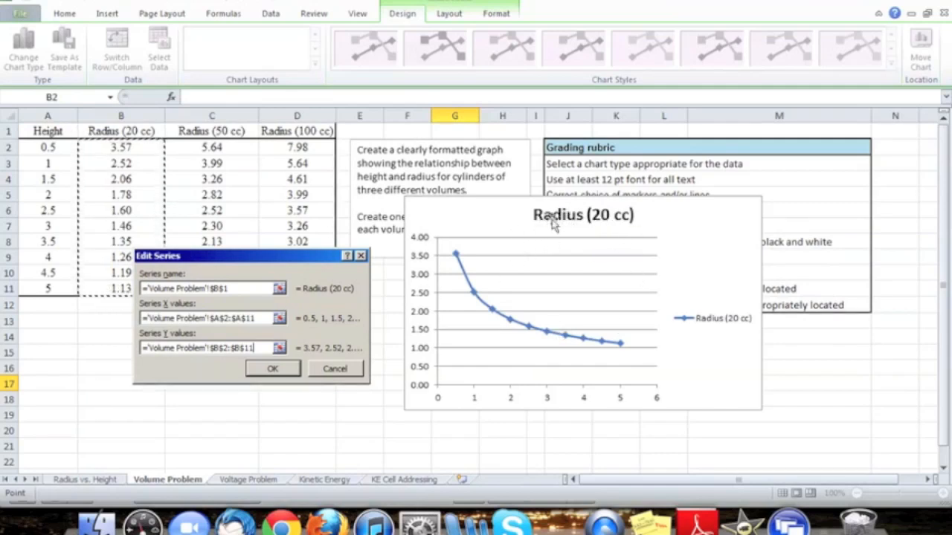
left_click_drag(318, 260, 584, 190)
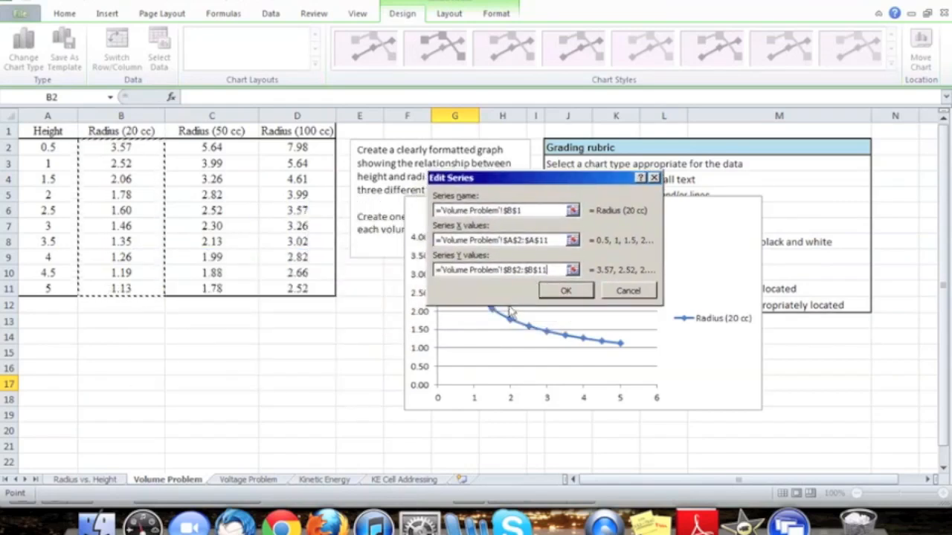
left_click(560, 293)
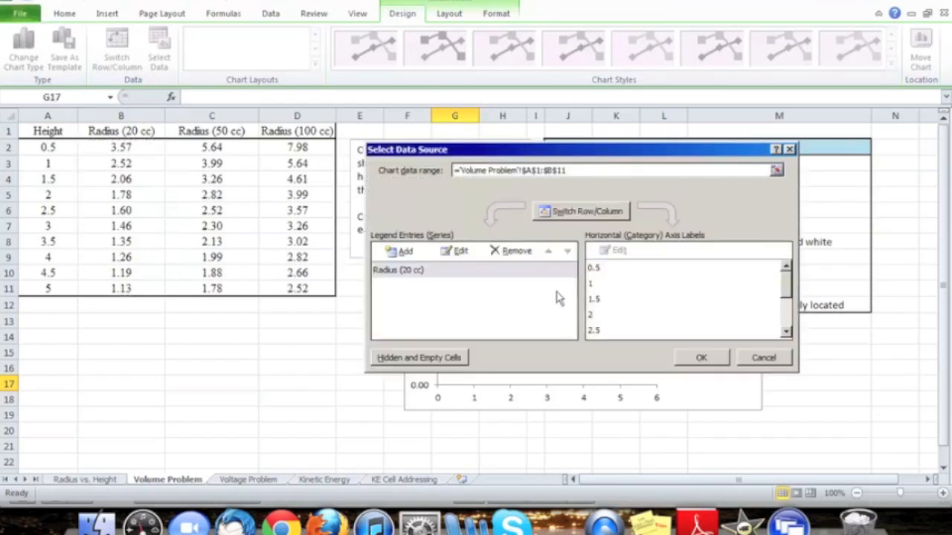
Step: Add the Radius (50 cc) and Radius (100 cc) series to the chart and accept the data source
left_click(400, 253)
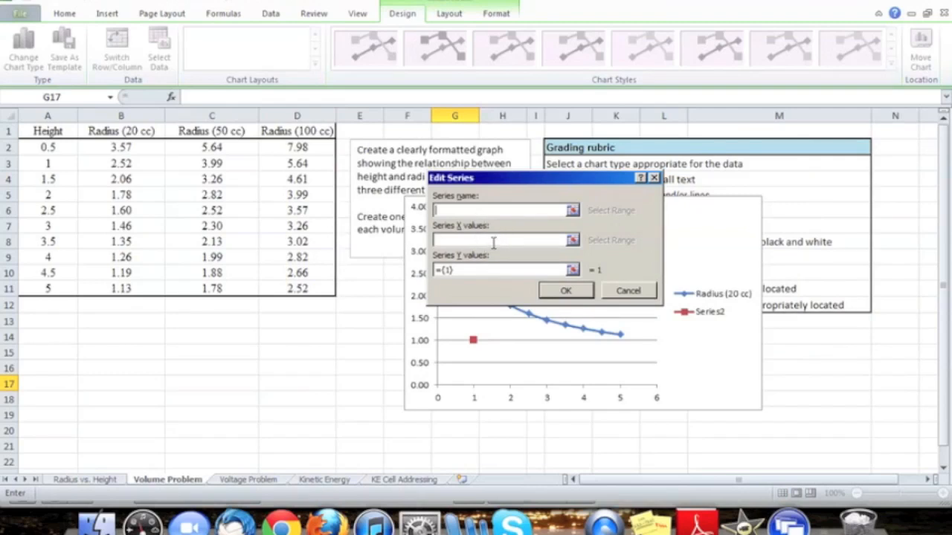
key("Escape")
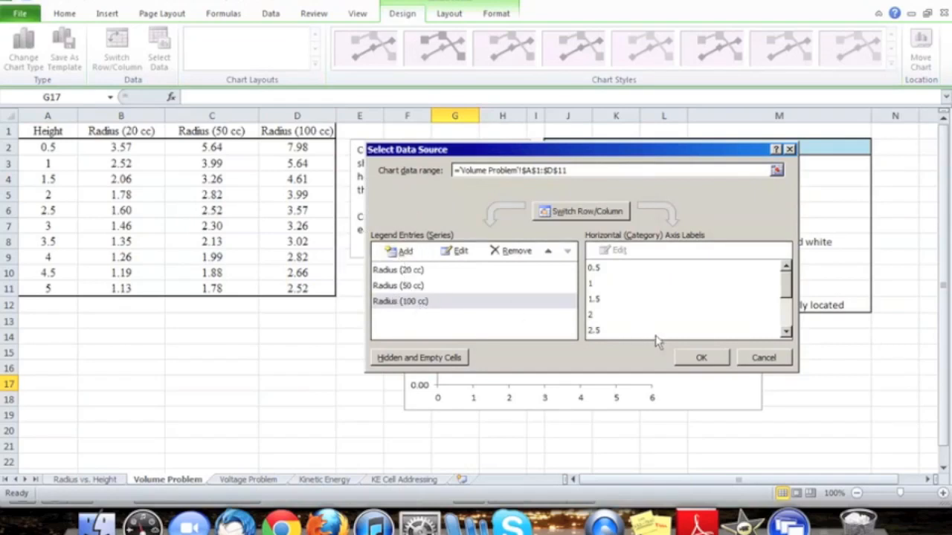
left_click(701, 357)
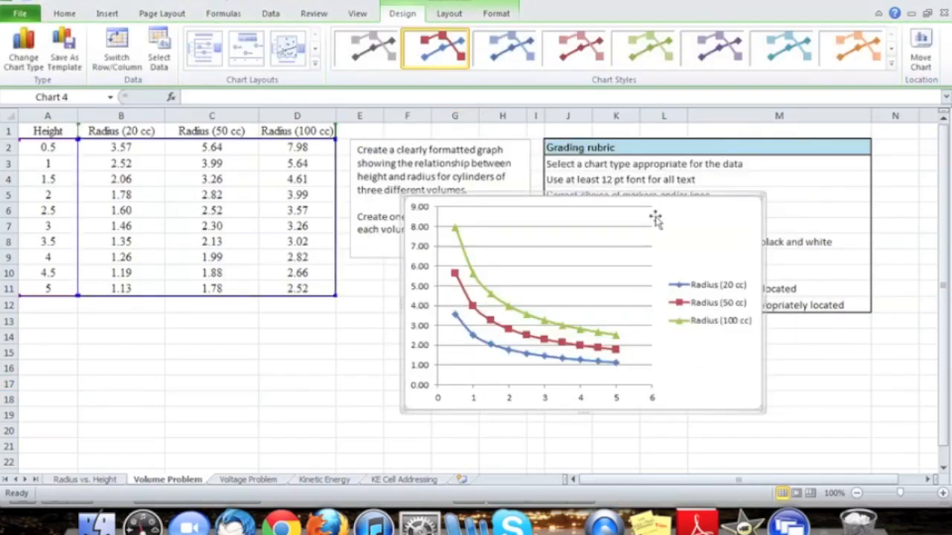
Step: Delete the finished scatter chart from the Volume Problem sheet
left_click_drag(648, 195, 633, 176)
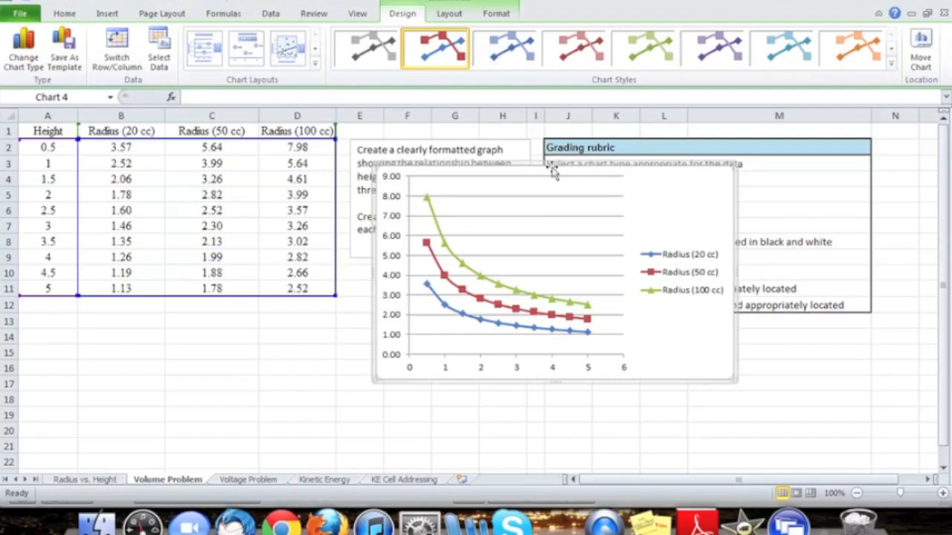
key("Delete")
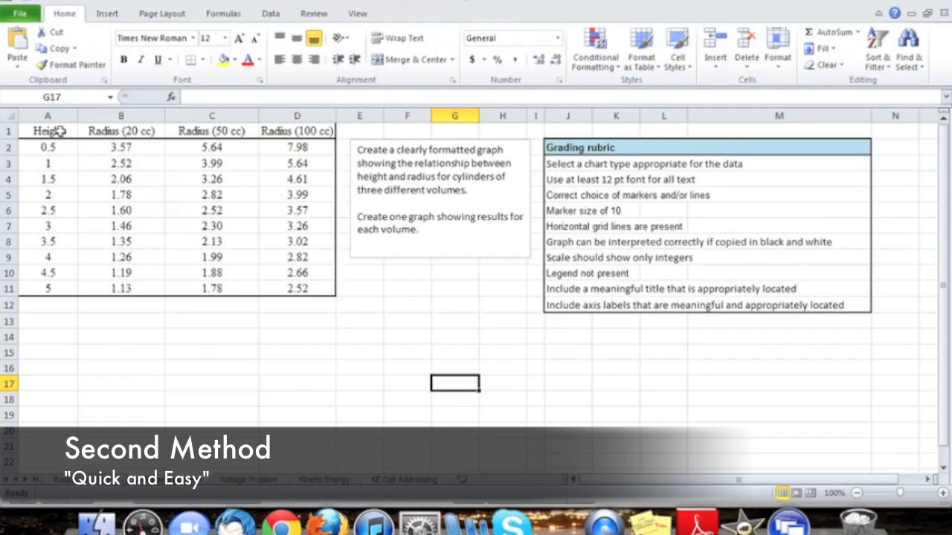
Step: Insert a Scatter with Smooth Lines and Markers chart from the data in A1:D11, including the column headers
left_click_drag(58, 130, 300, 284)
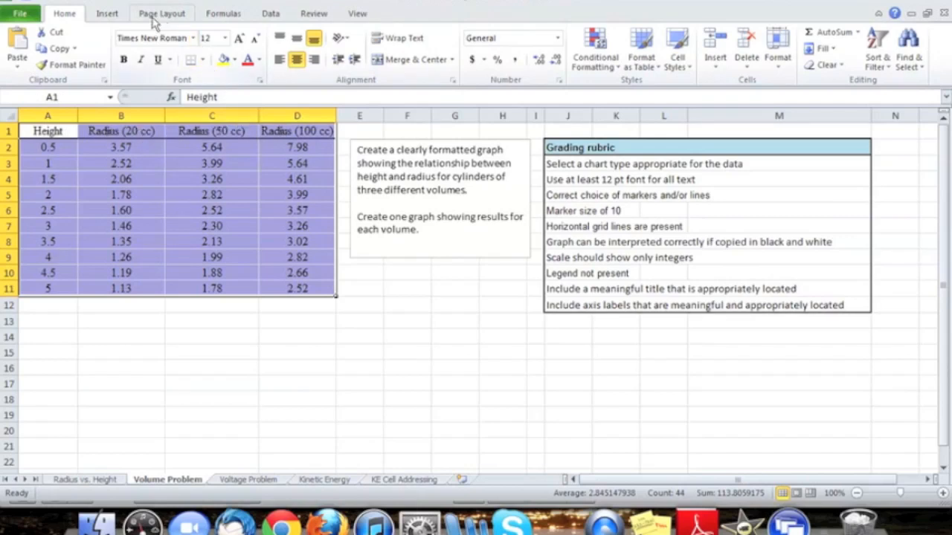
left_click(113, 16)
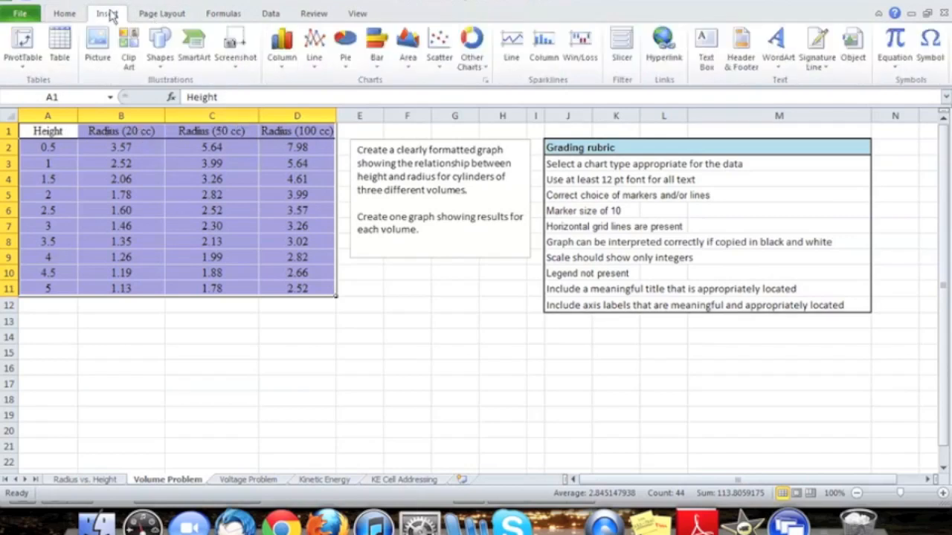
left_click(444, 64)
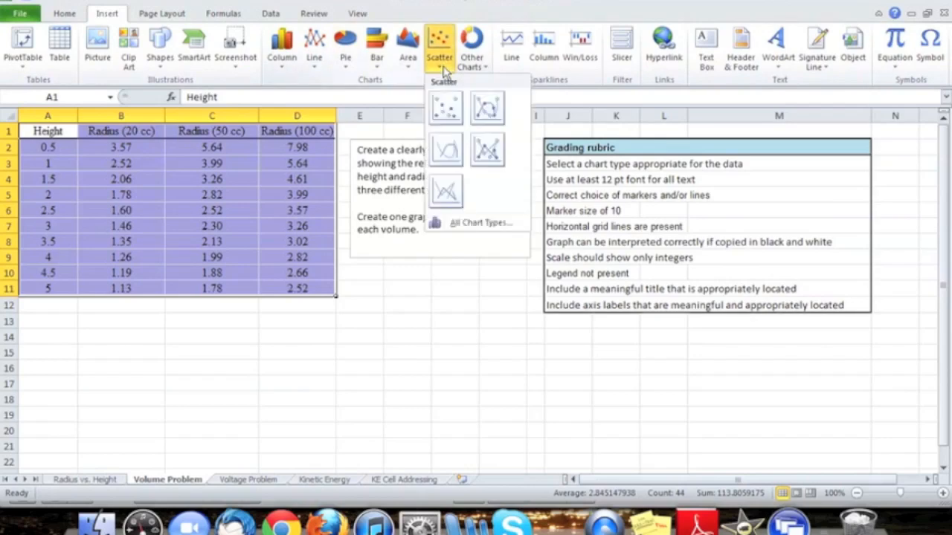
left_click(487, 110)
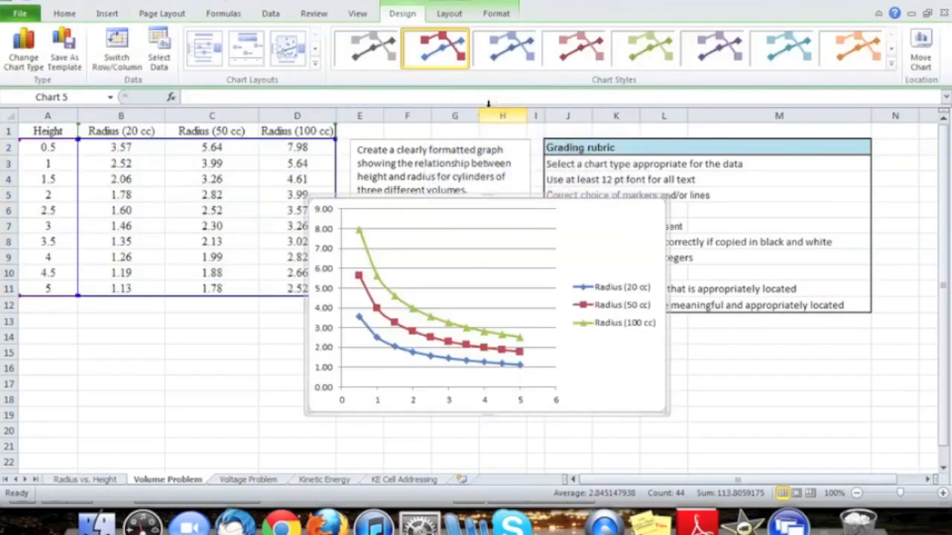
left_click_drag(517, 201, 582, 160)
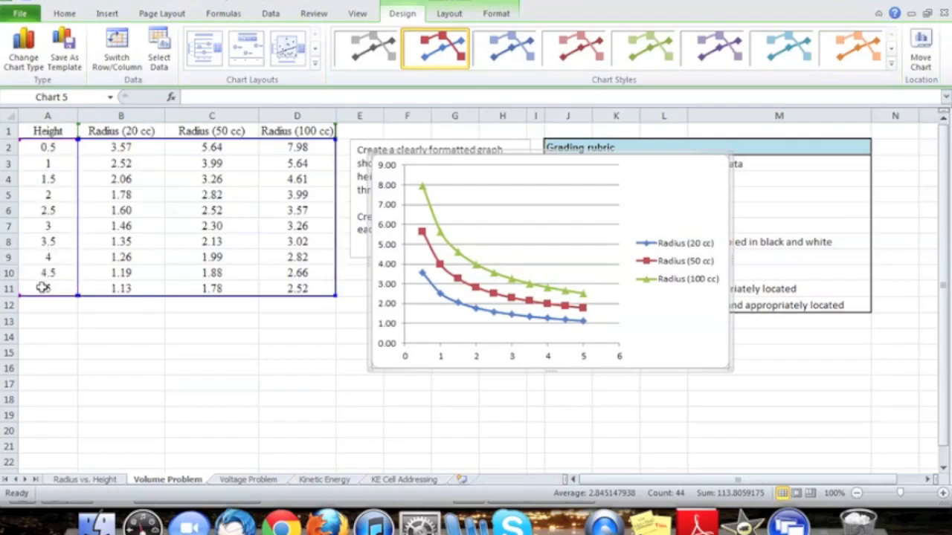
left_click(249, 368)
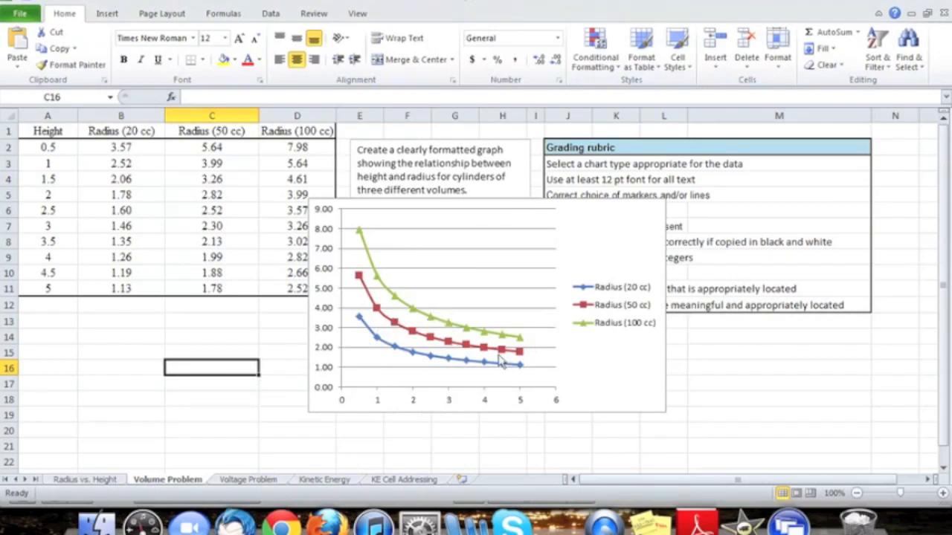
Step: Move the scatter chart to a new sheet called "name"
left_click(611, 238)
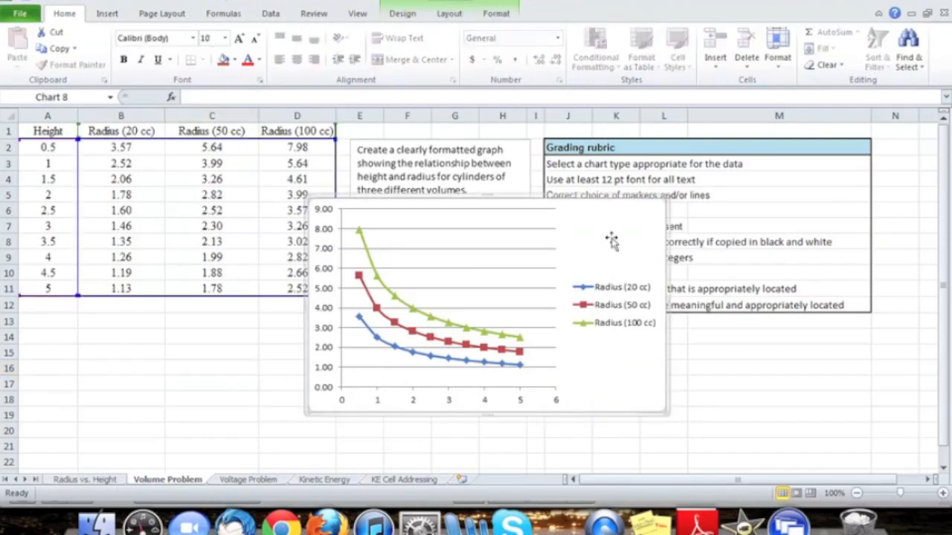
left_click(402, 14)
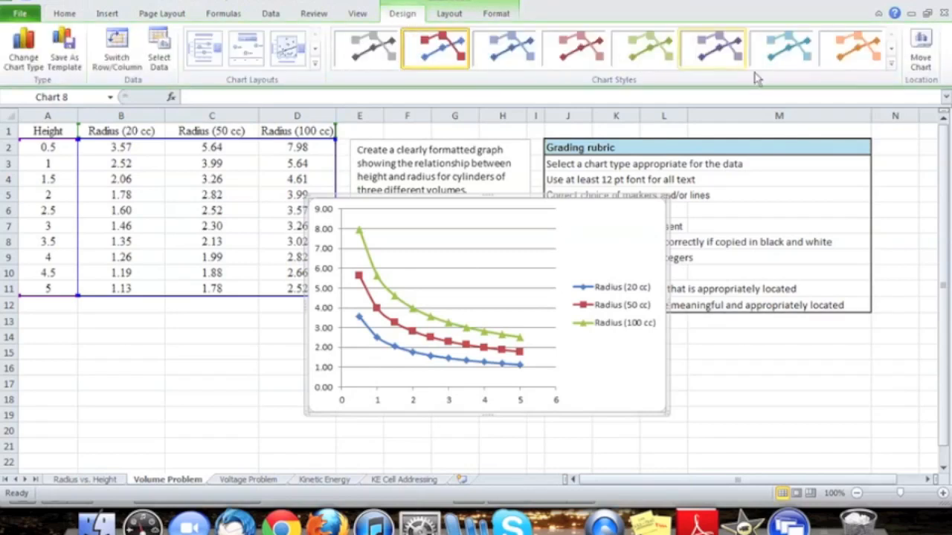
left_click(921, 52)
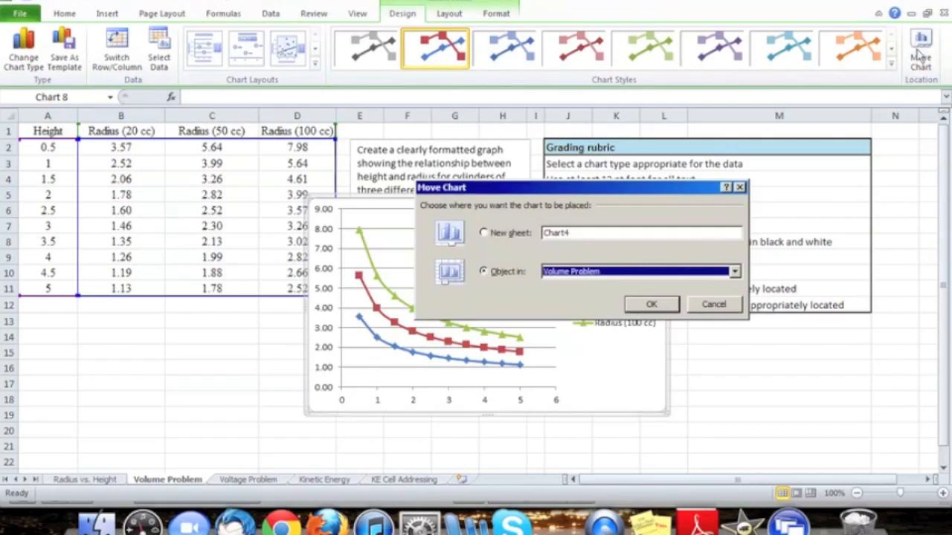
left_click(484, 233)
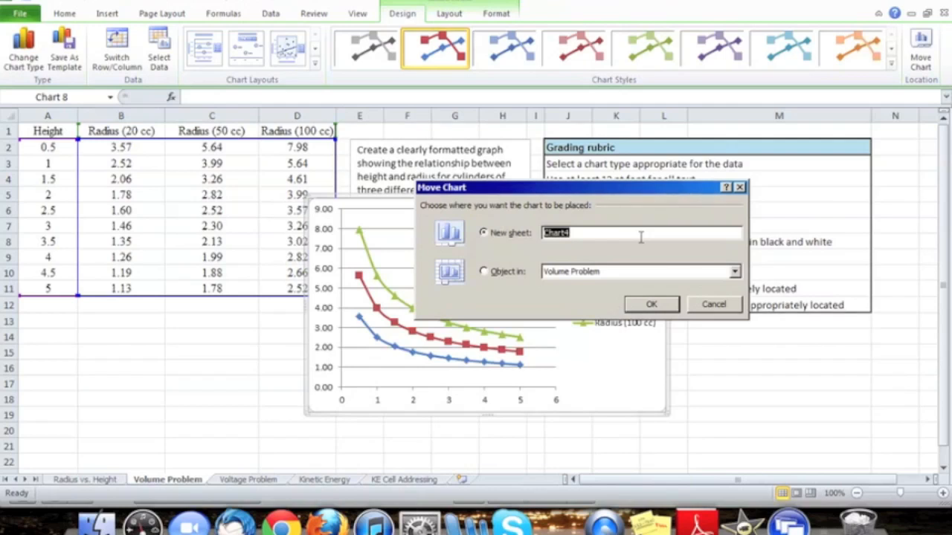
type("nam")
left_click(653, 305)
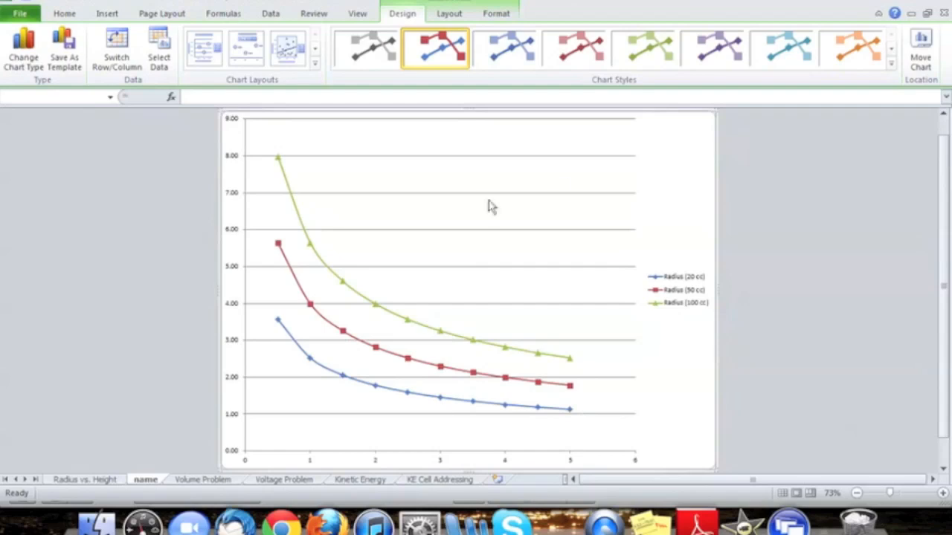
Step: Add a chart title above the scatter chart on the "name" sheet
left_click(450, 15)
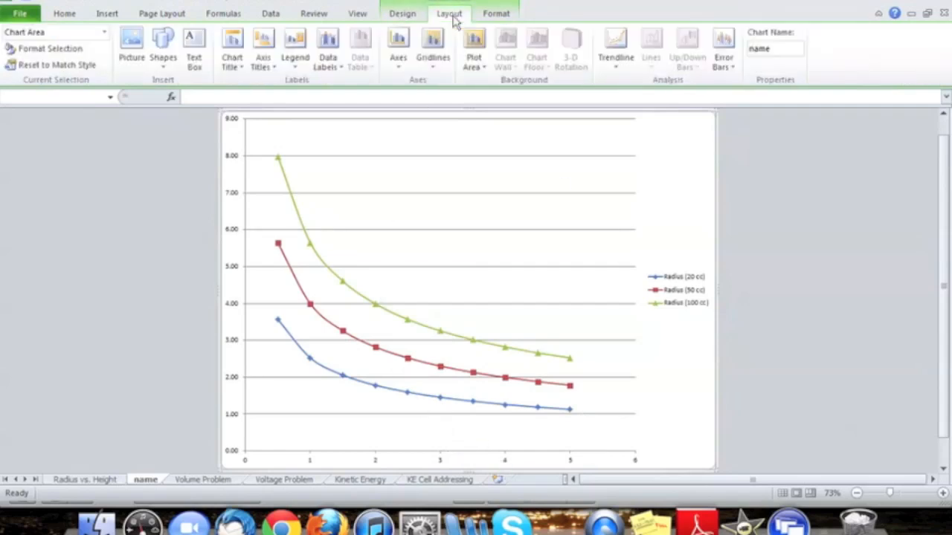
left_click(238, 72)
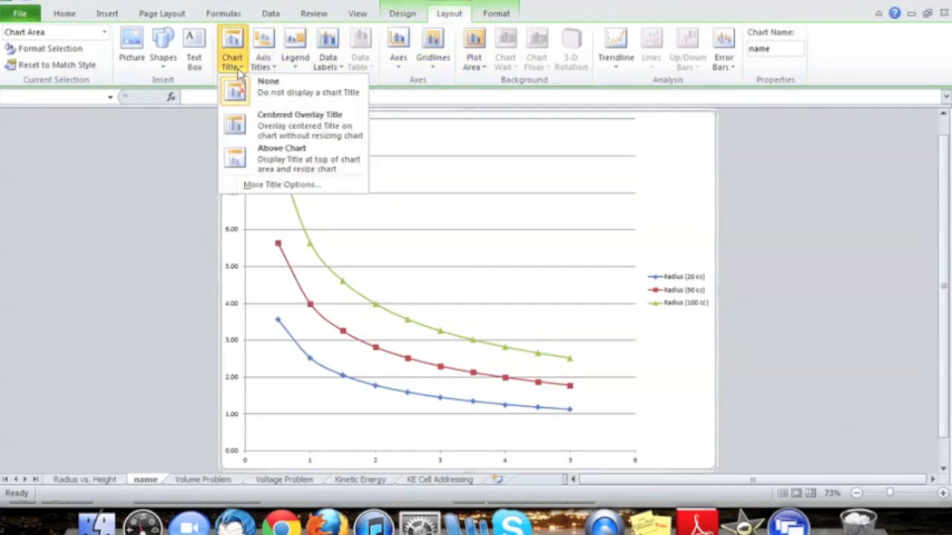
left_click(282, 162)
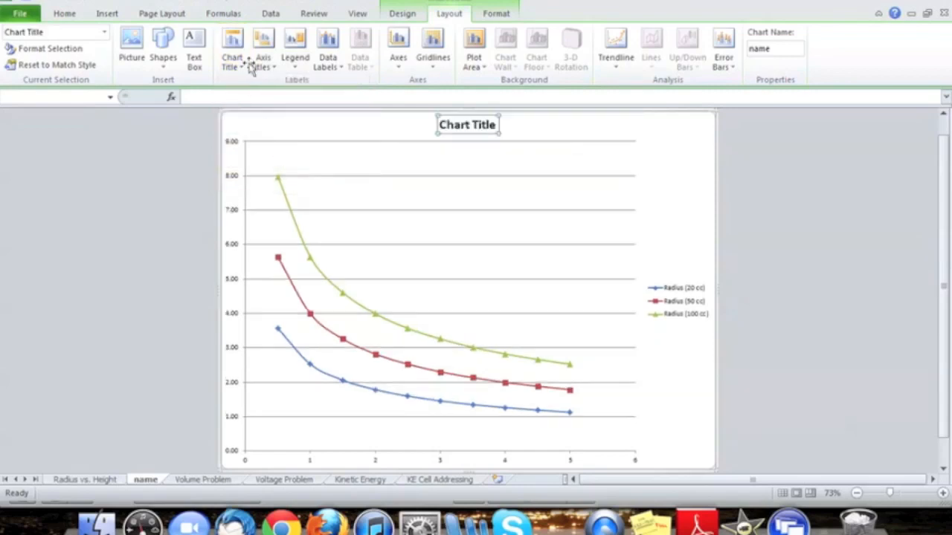
Step: Add a horizontal axis title below the axis and a rotated title for the vertical axis
left_click(269, 72)
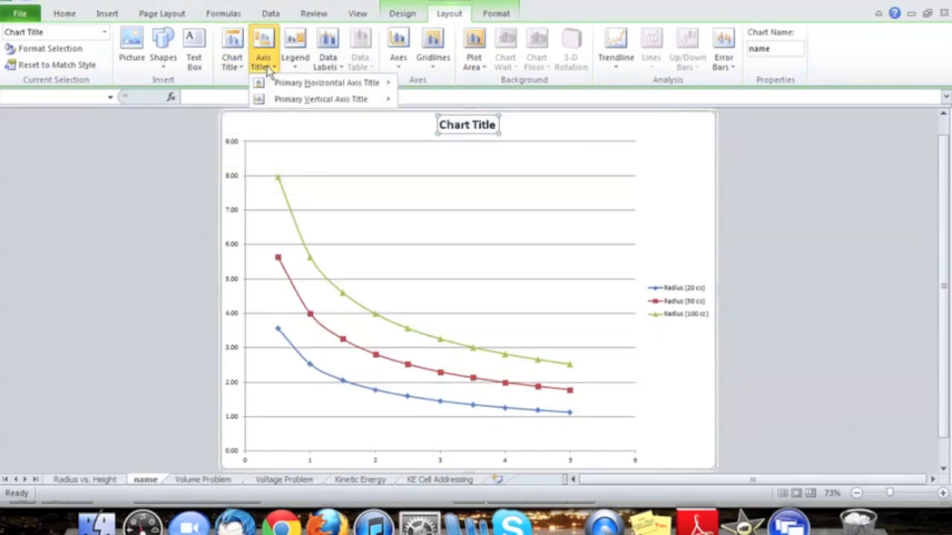
mouse_move(320, 84)
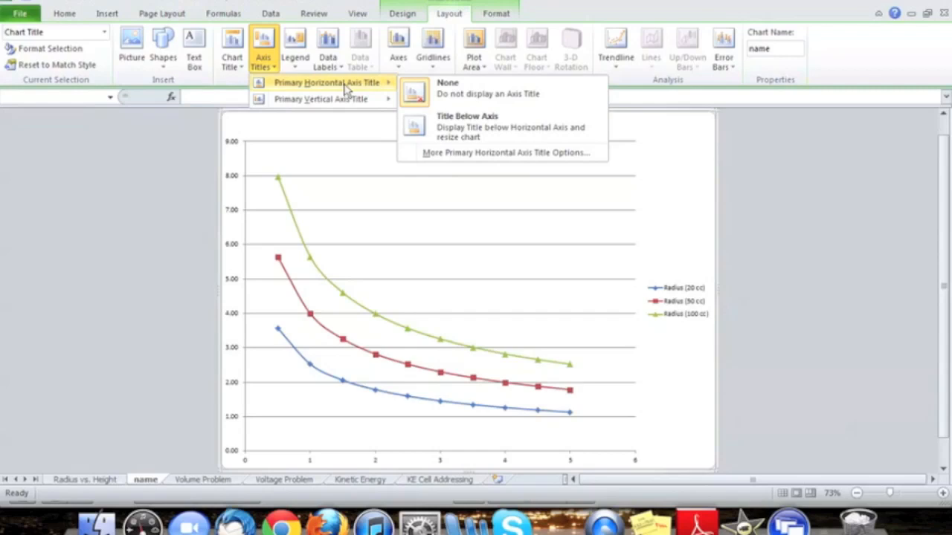
left_click(452, 130)
left_click(269, 69)
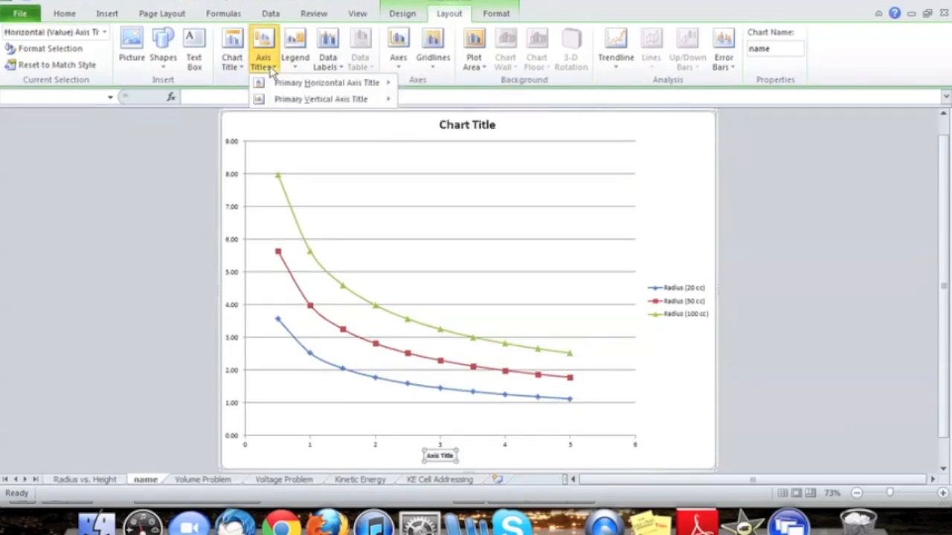
mouse_move(351, 106)
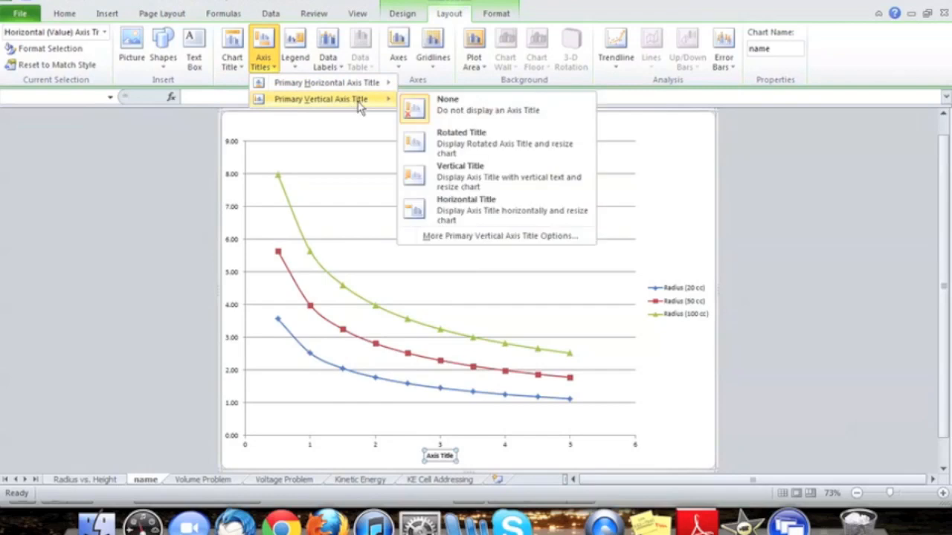
left_click(459, 149)
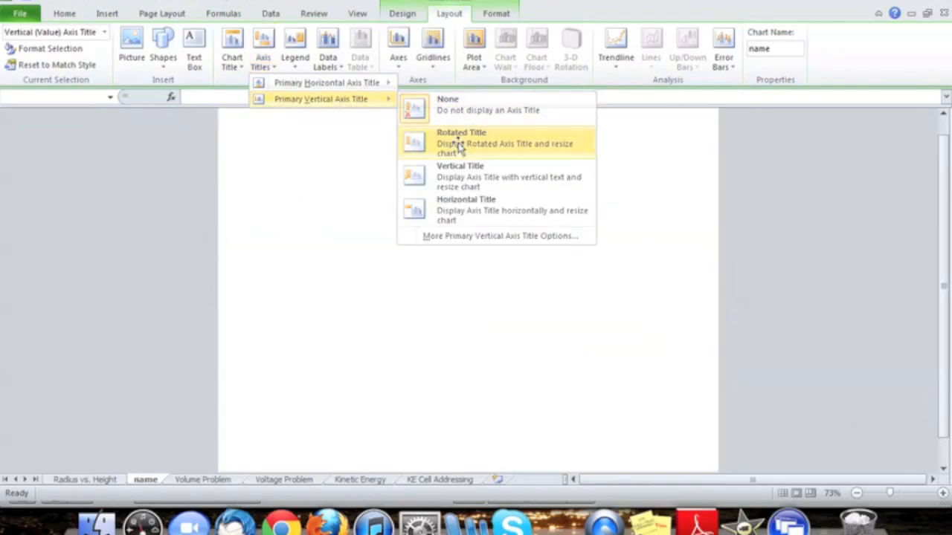
Step: Set the chart legend to Overlay Legend at Right
left_click(295, 63)
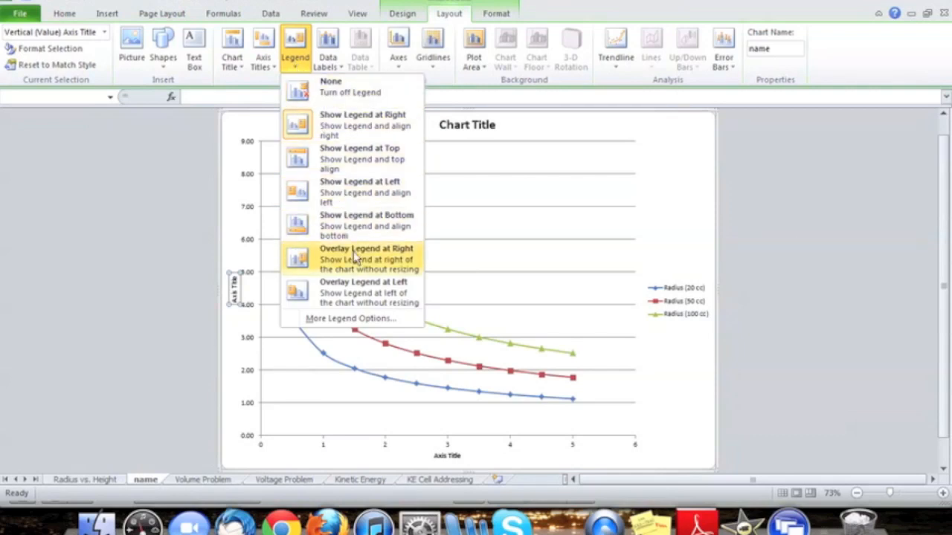
left_click(357, 252)
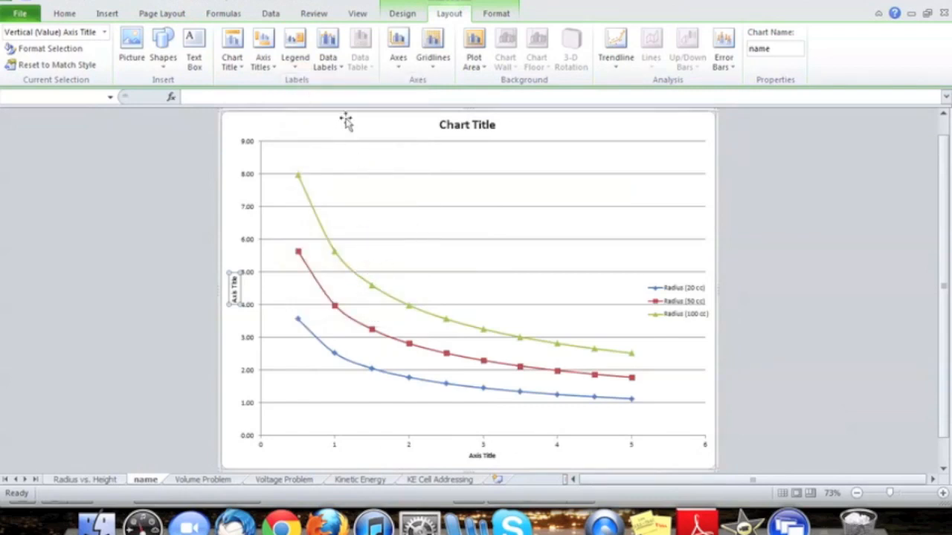
left_click(435, 67)
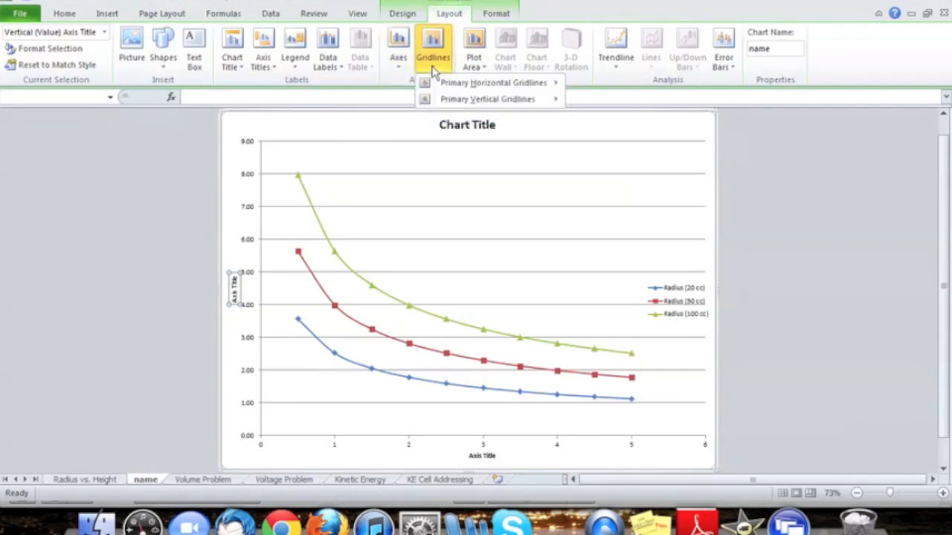
mouse_move(464, 83)
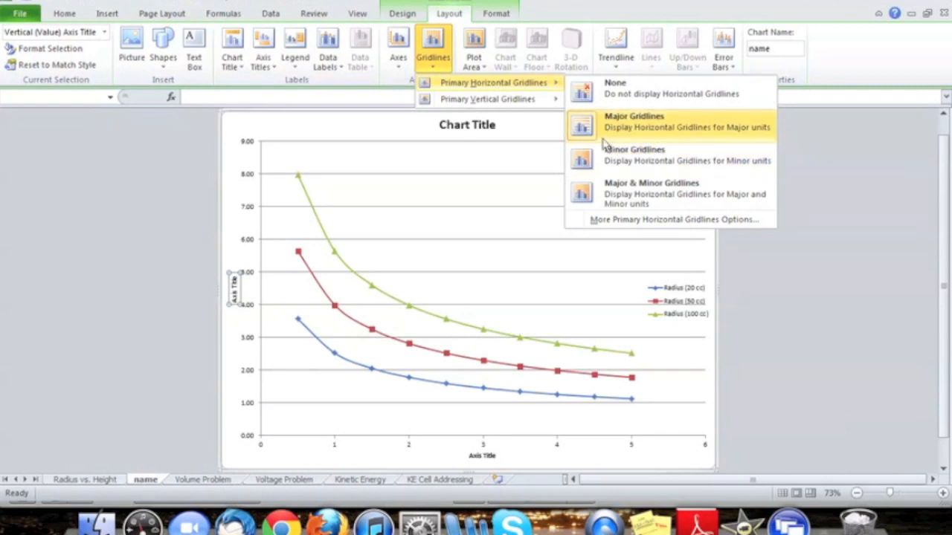
left_click(500, 164)
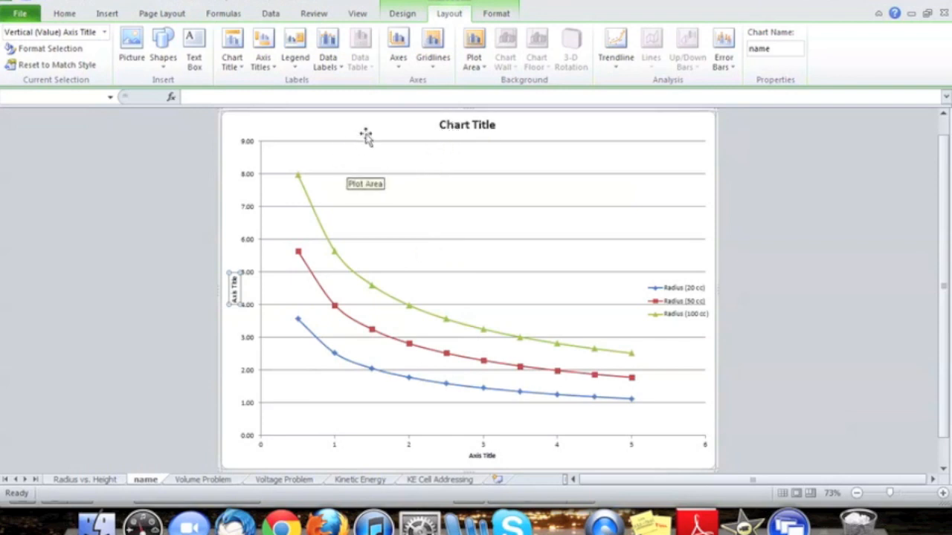
left_click(485, 128)
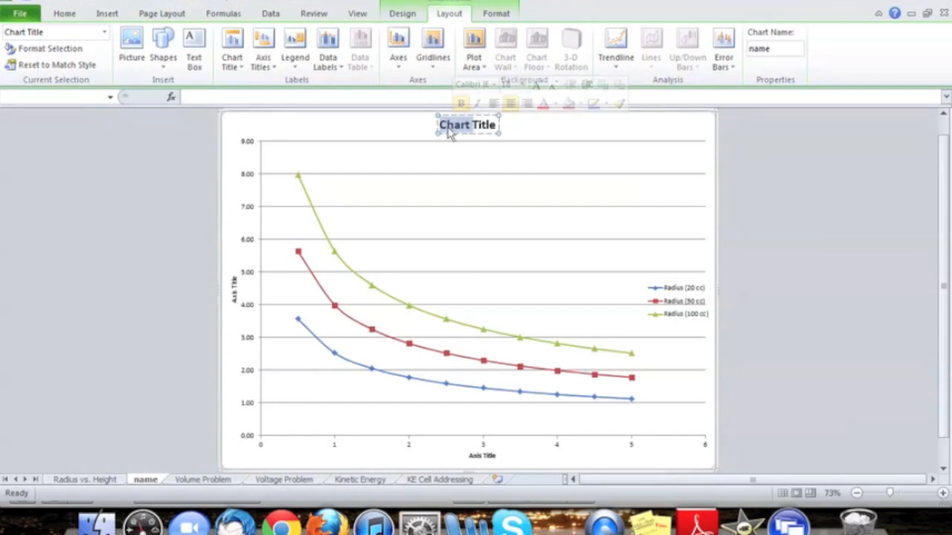
left_click(456, 126)
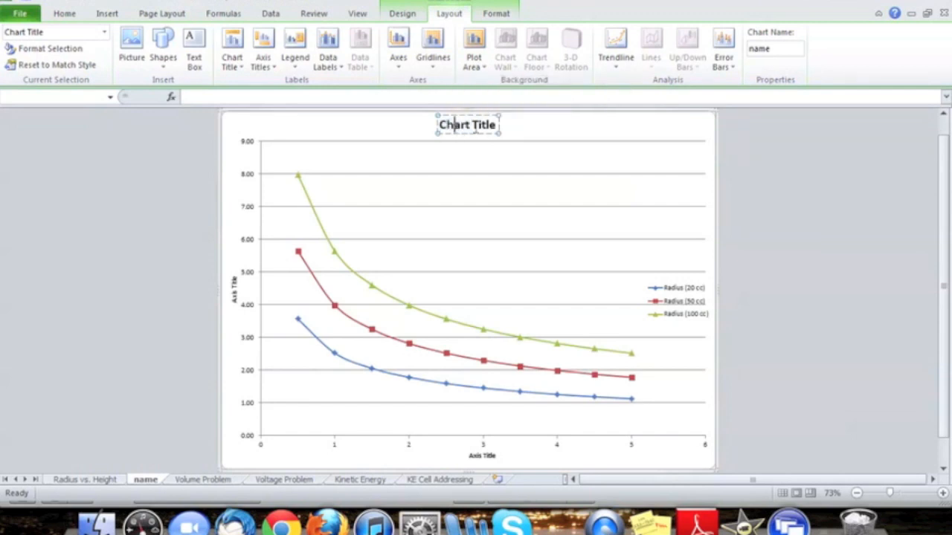
left_click_drag(456, 126, 493, 128)
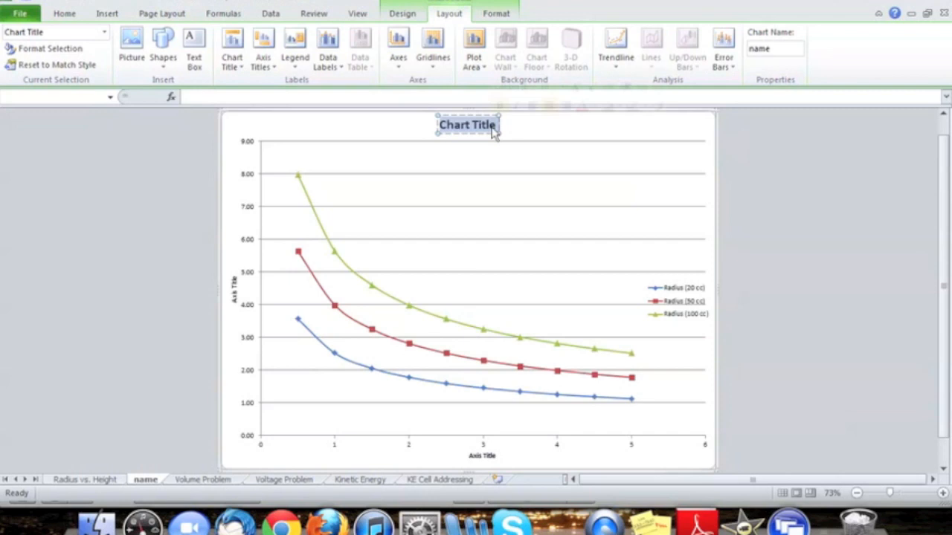
left_click(64, 15)
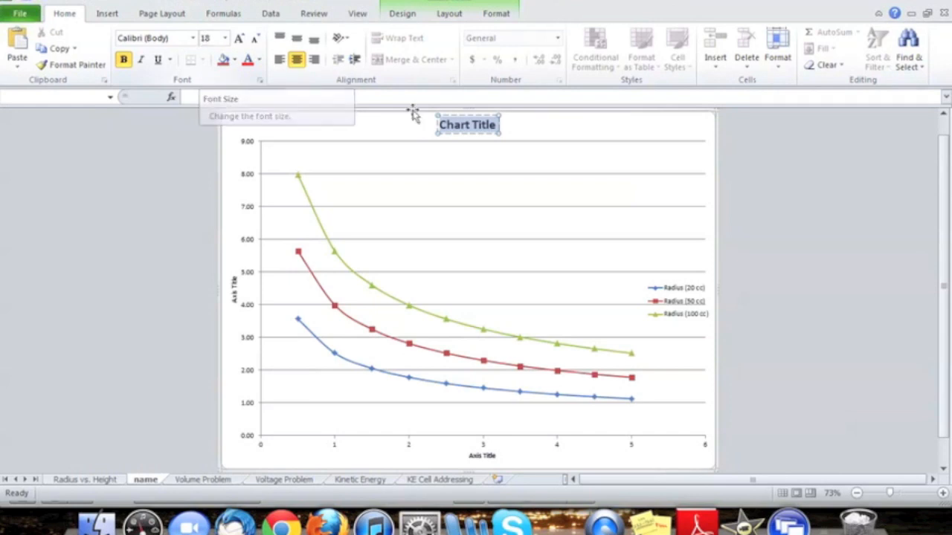
left_click(524, 127)
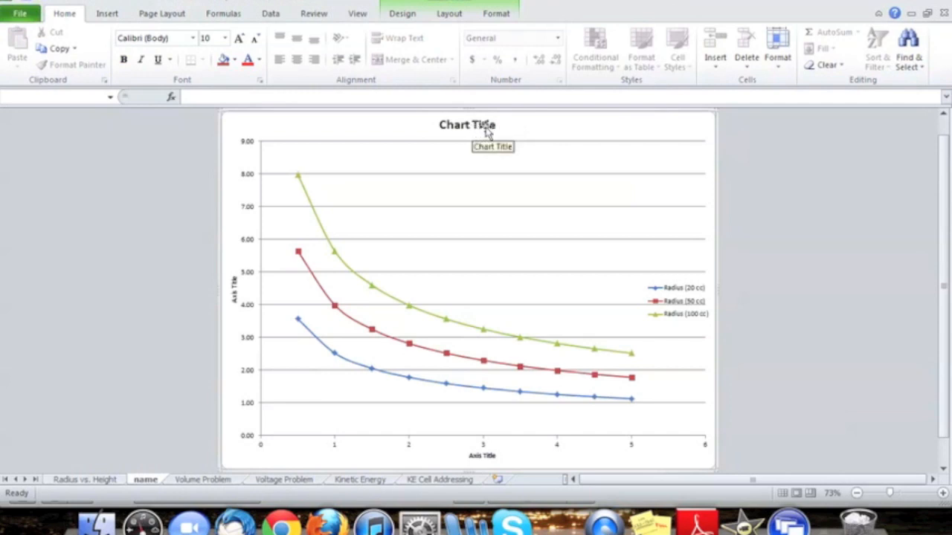
Step: Move the chart title to the bottom of the chart and shift the plot area up to clear space for it
left_click(483, 126)
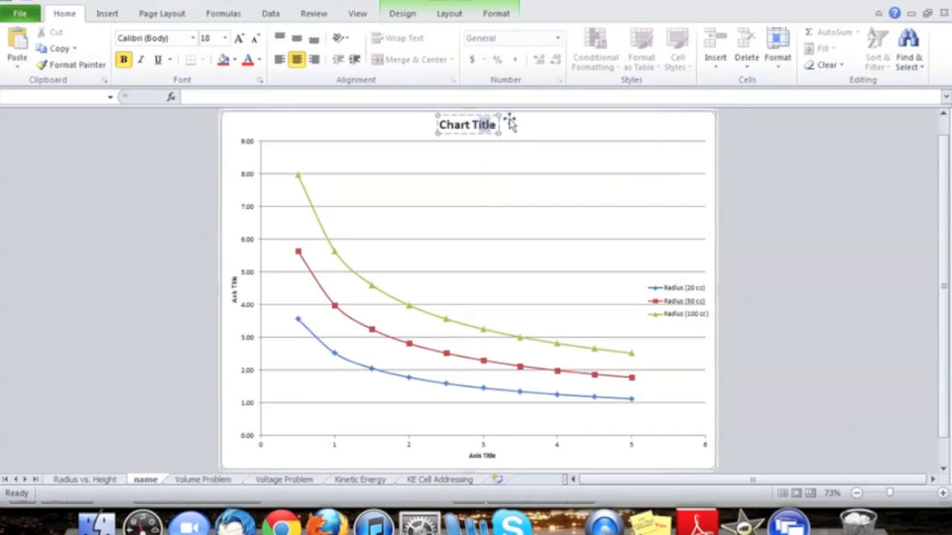
left_click(509, 122)
left_click_drag(495, 125, 492, 466)
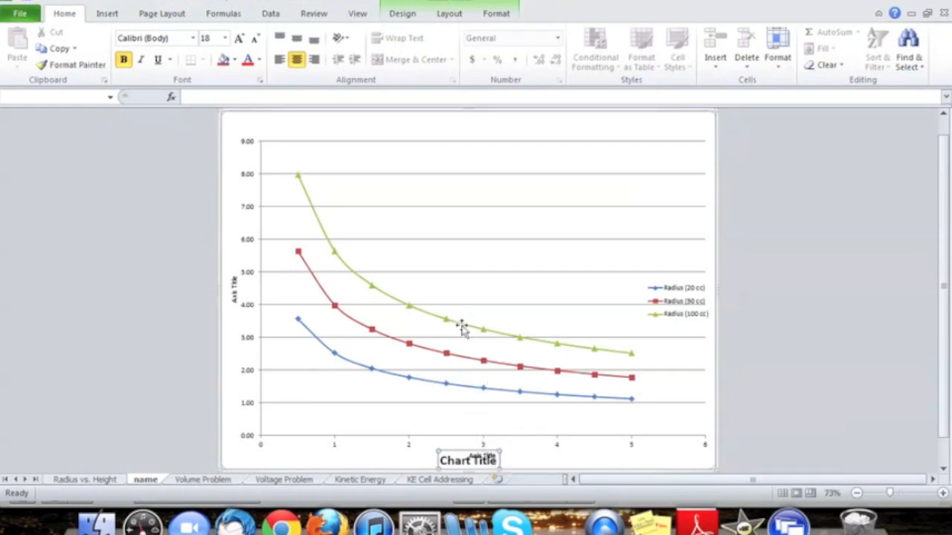
left_click(473, 230)
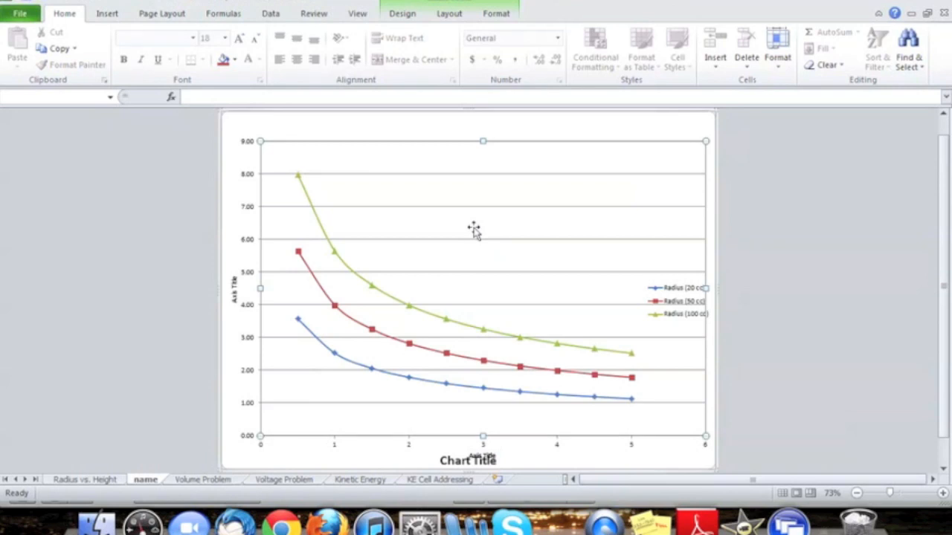
left_click_drag(474, 218, 474, 203)
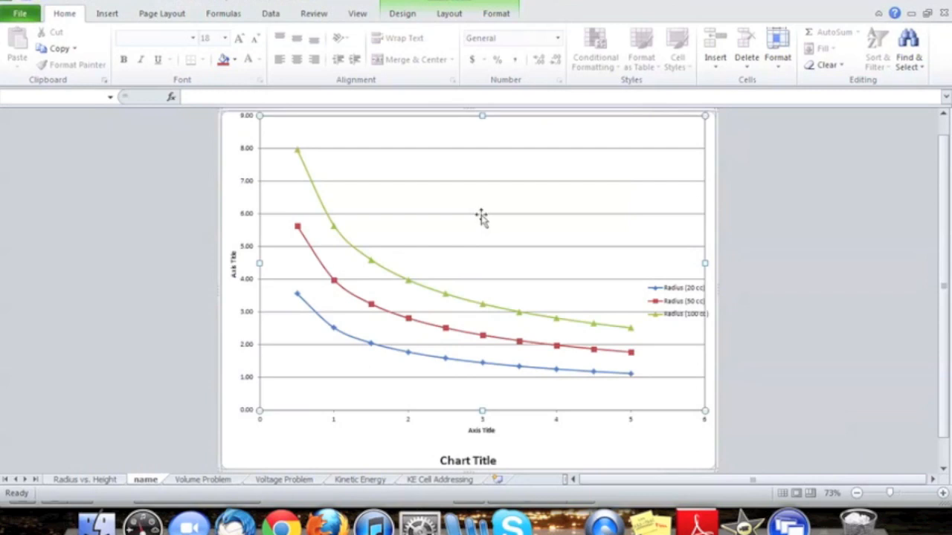
Step: Move the legend into the empty upper-right area of the plot, between the 6.00 and 8.00 gridlines
scroll(482, 294, "down", 1)
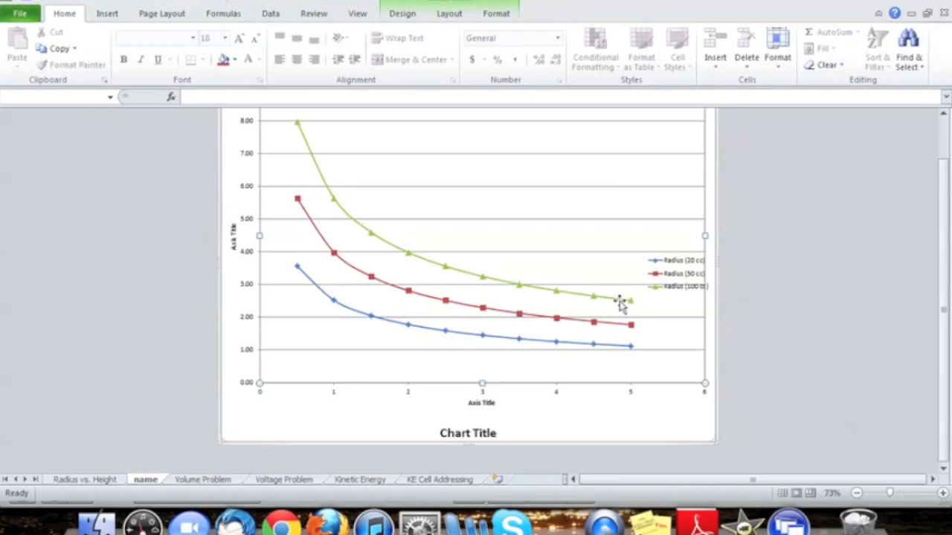
left_click(672, 276)
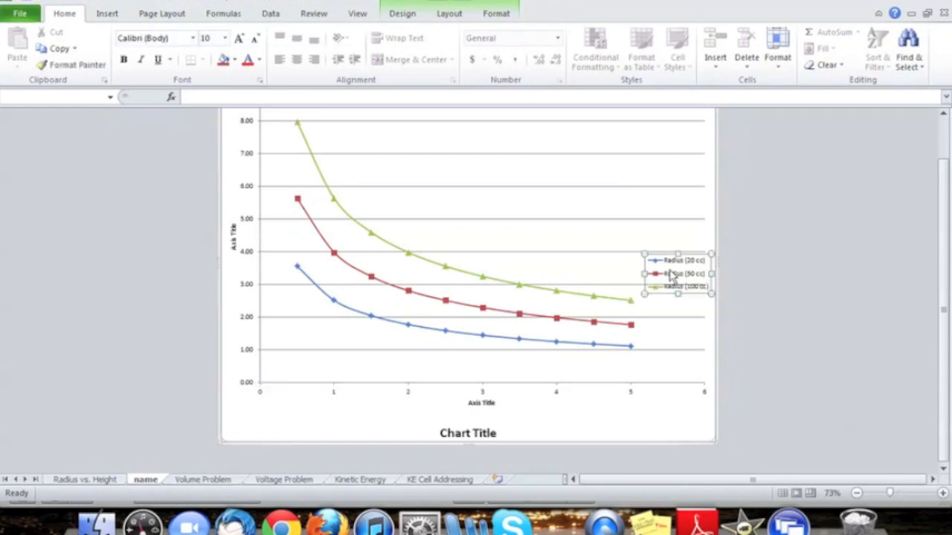
left_click(671, 275)
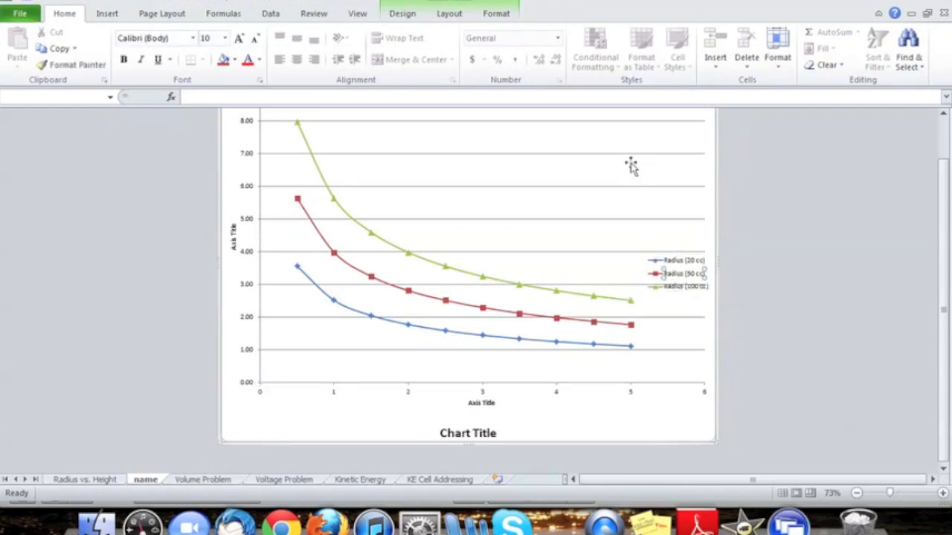
left_click(651, 264)
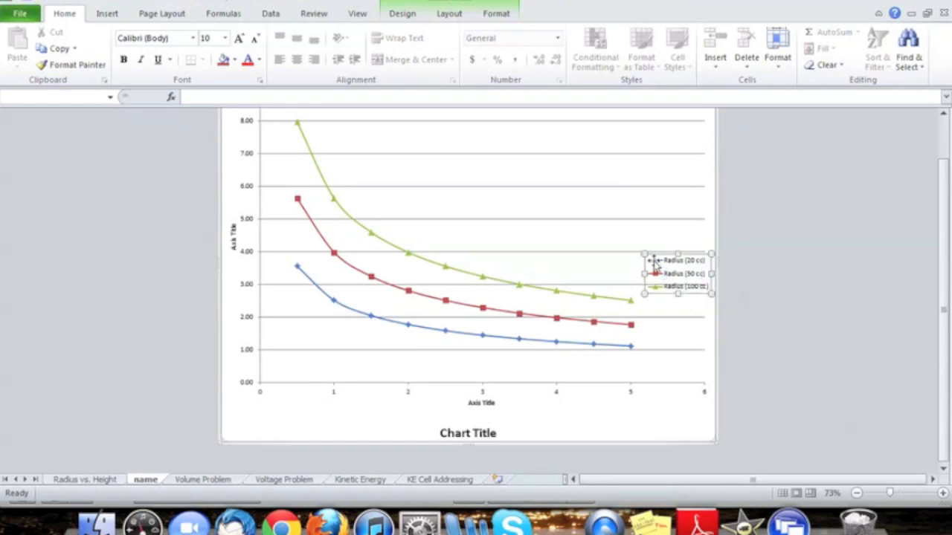
left_click(649, 263)
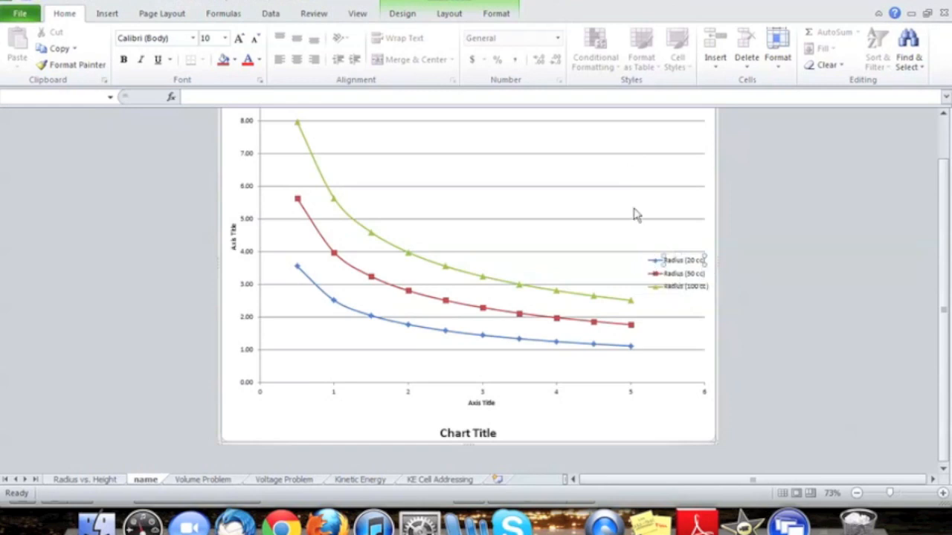
left_click(655, 277)
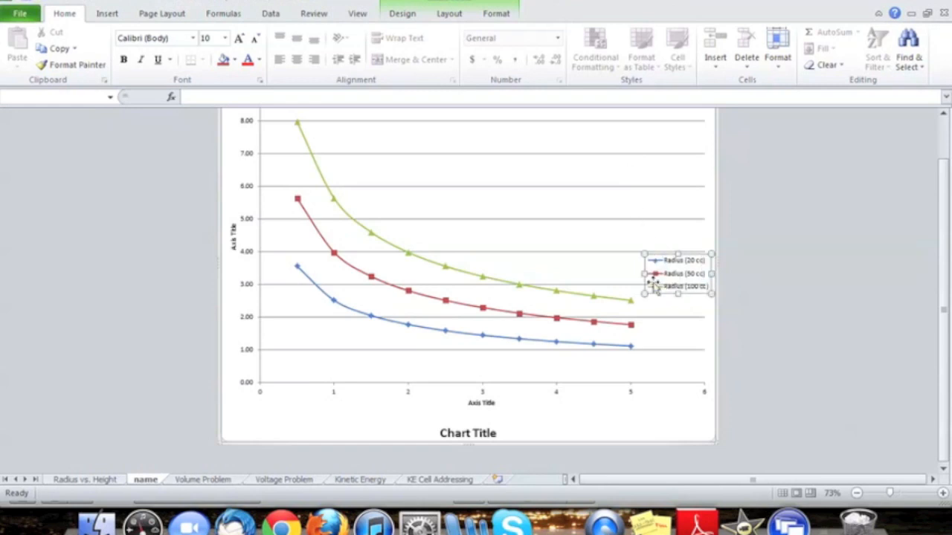
left_click_drag(644, 247, 616, 160)
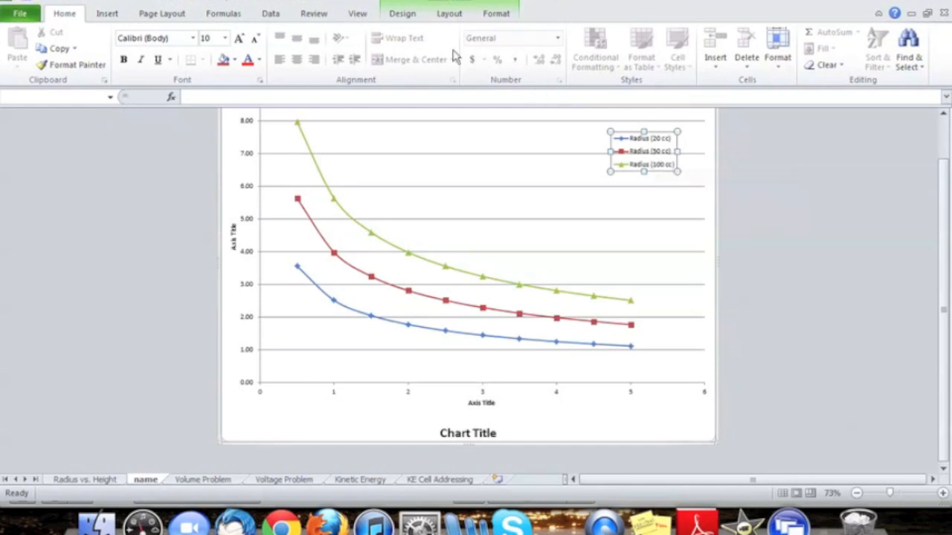
Step: Give the legend background a solid fill and deselect the chart
left_click(450, 14)
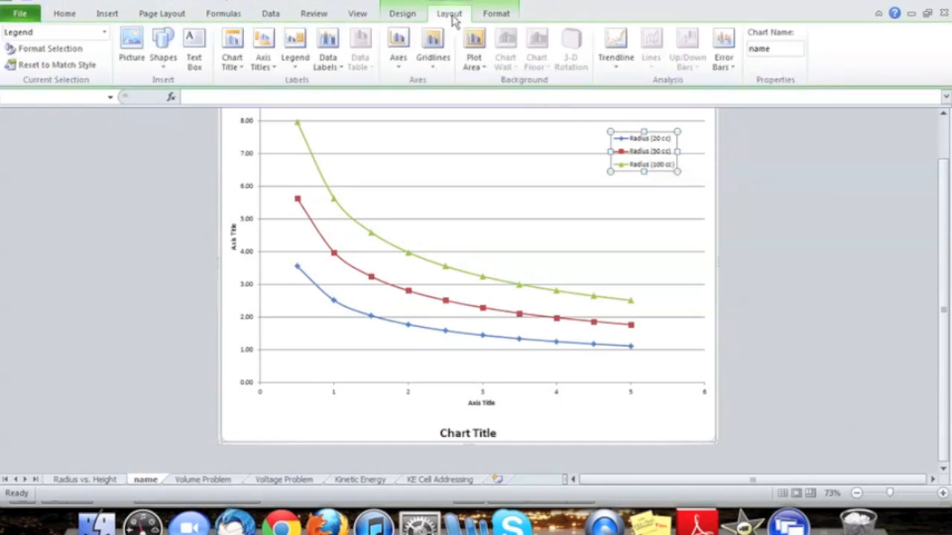
left_click(42, 55)
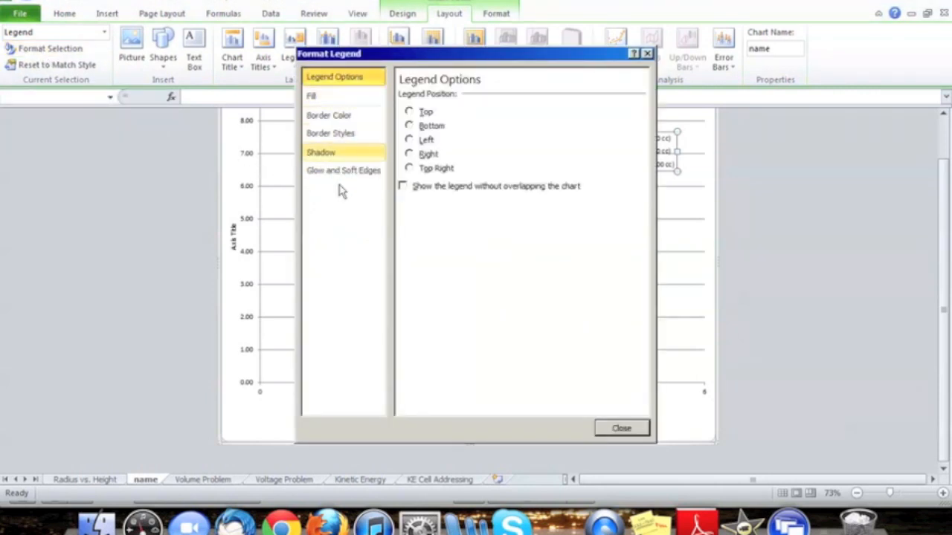
left_click(315, 101)
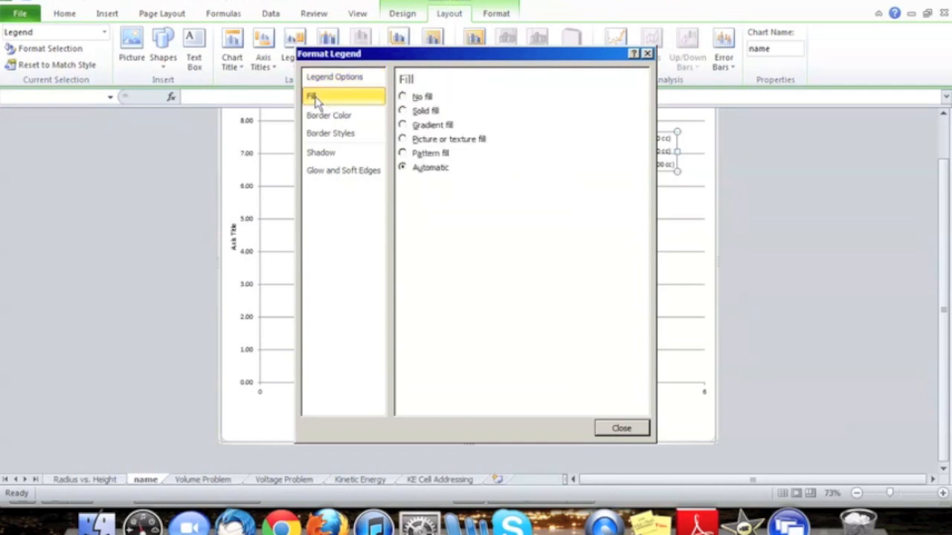
left_click(402, 112)
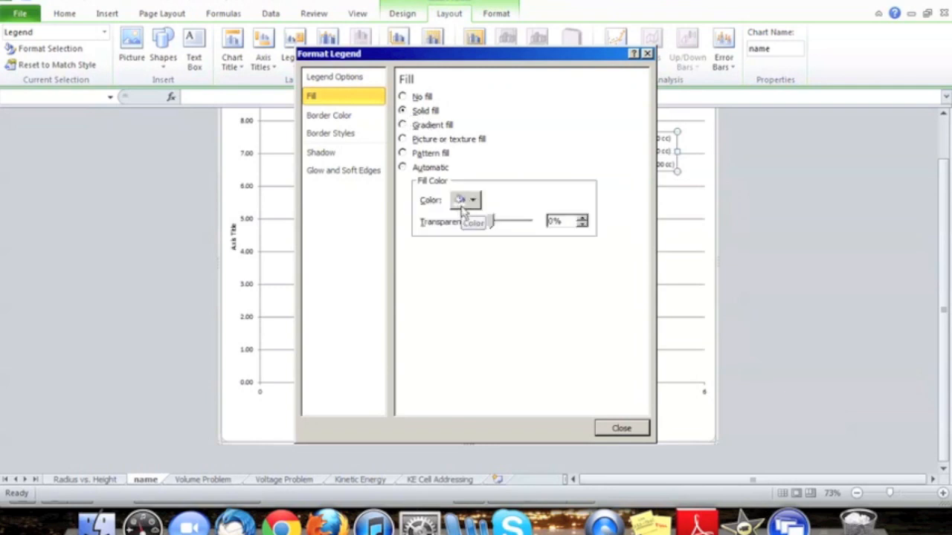
left_click(621, 429)
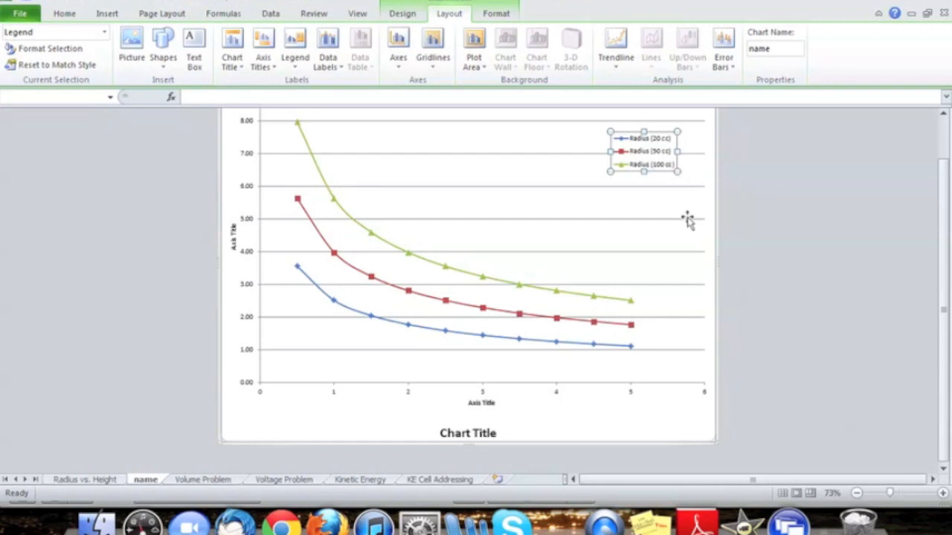
left_click(746, 233)
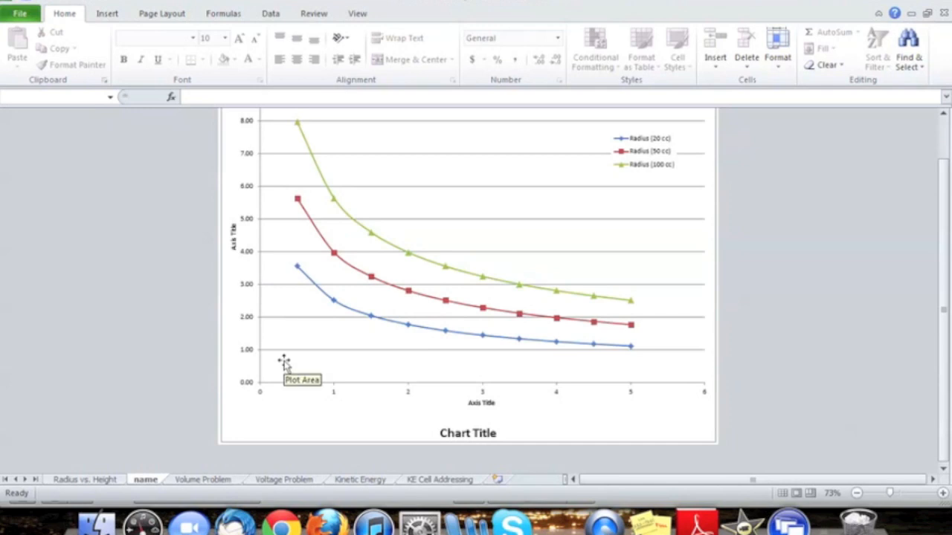
Step: Give the Radius (100 cc) data point at x = 1 a built-in triangle marker of size 10
left_click(334, 202)
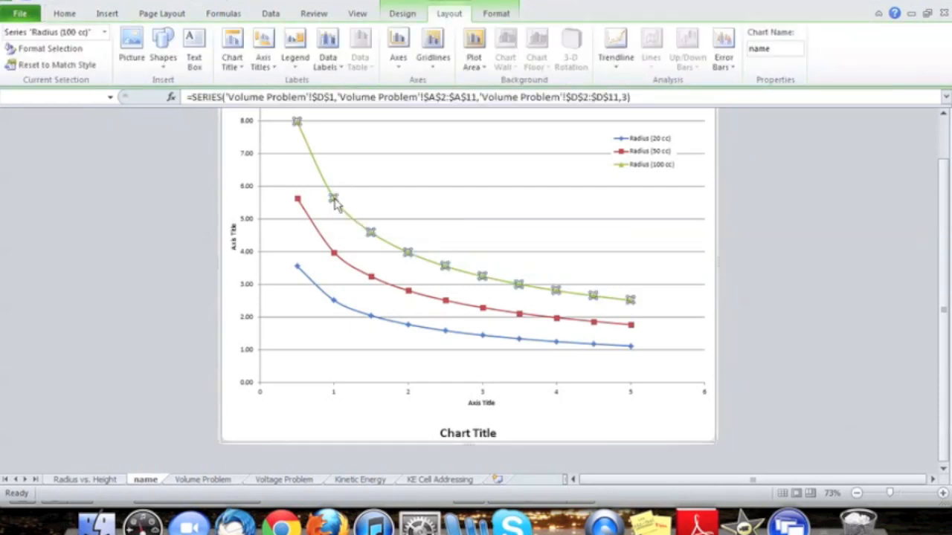
double_click(334, 201)
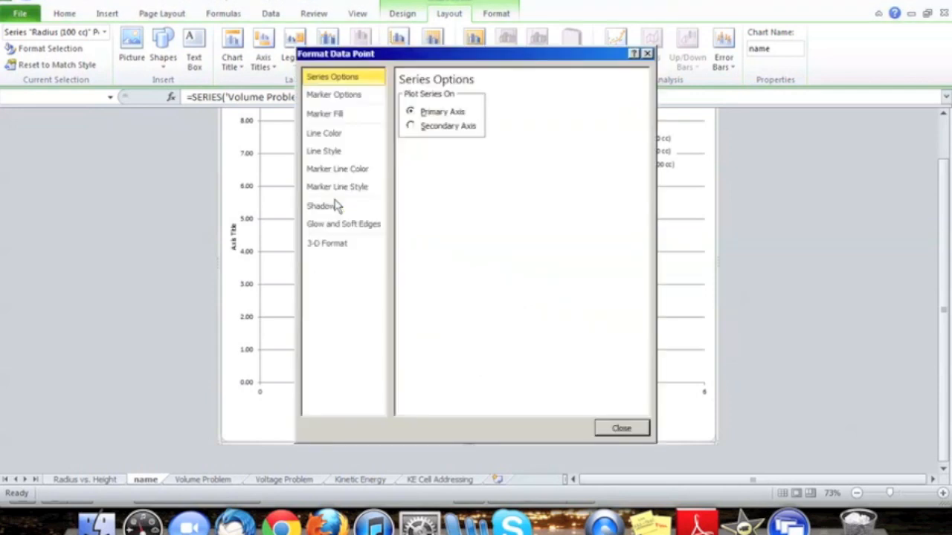
left_click(336, 98)
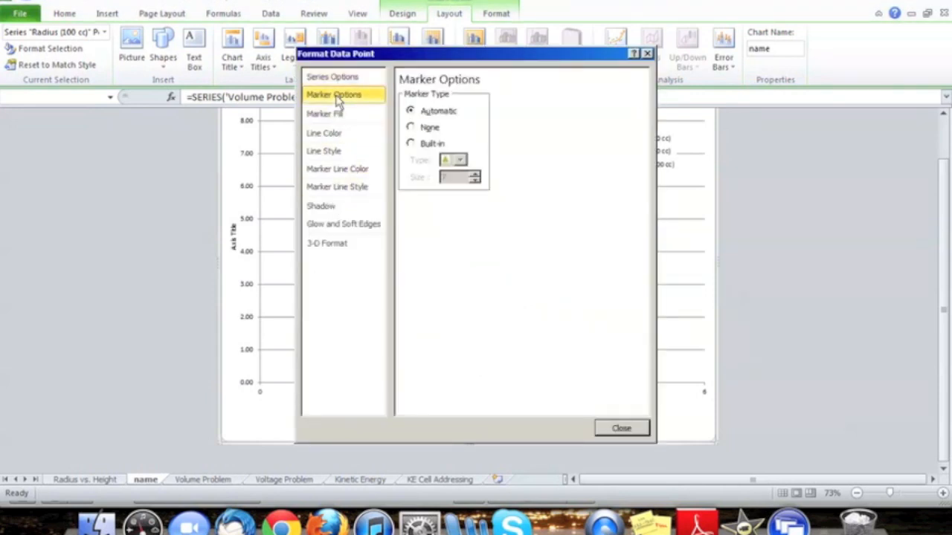
left_click(412, 145)
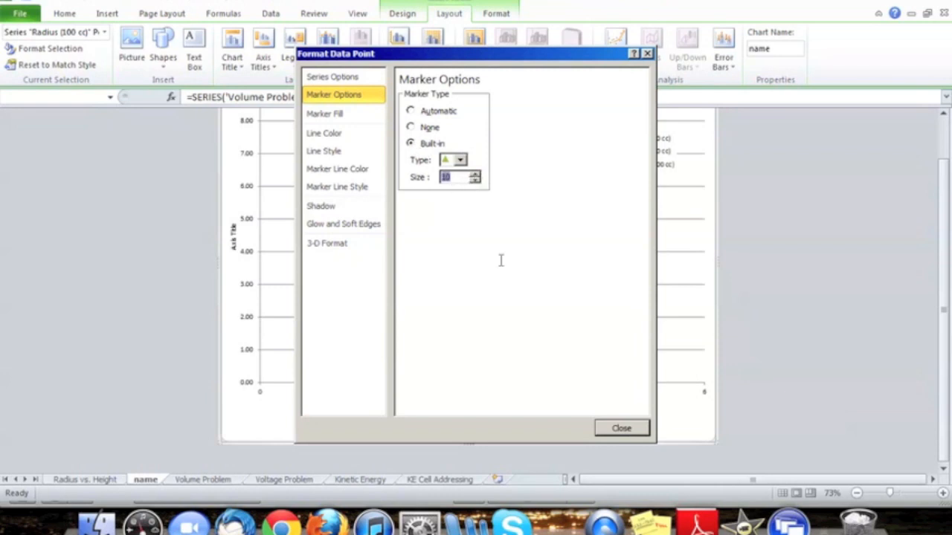
left_click(624, 430)
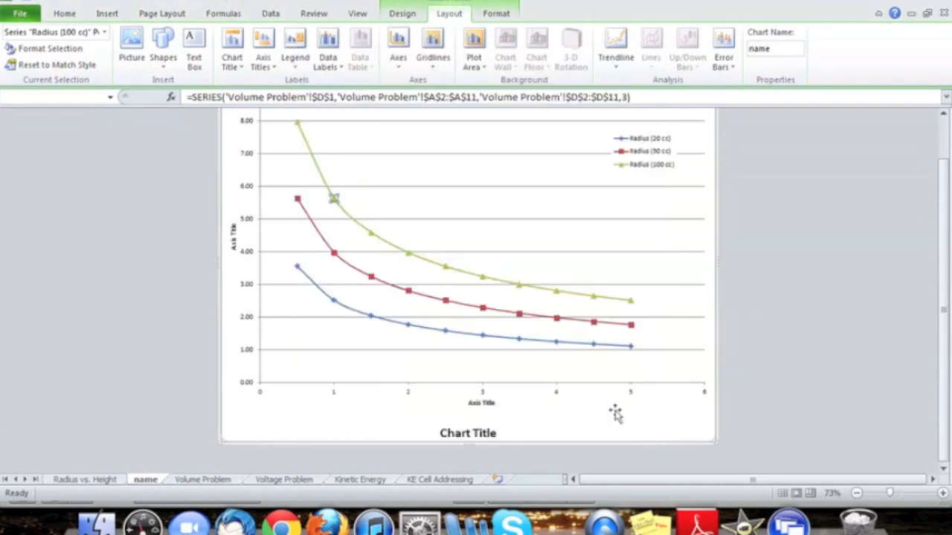
Step: Open the Radius vs. Height chart sheet to examine its titles, gridlines and legend
scroll(652, 400, "up", 1)
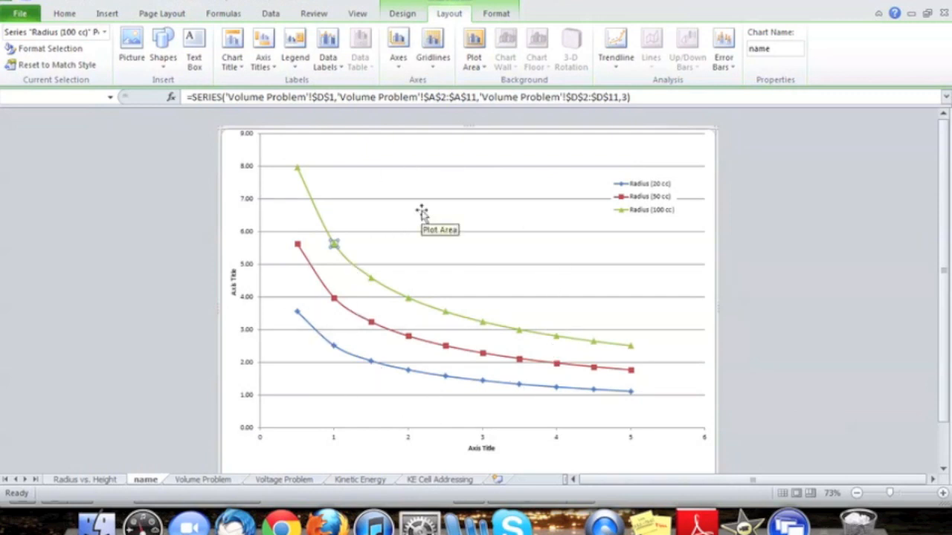
left_click(72, 481)
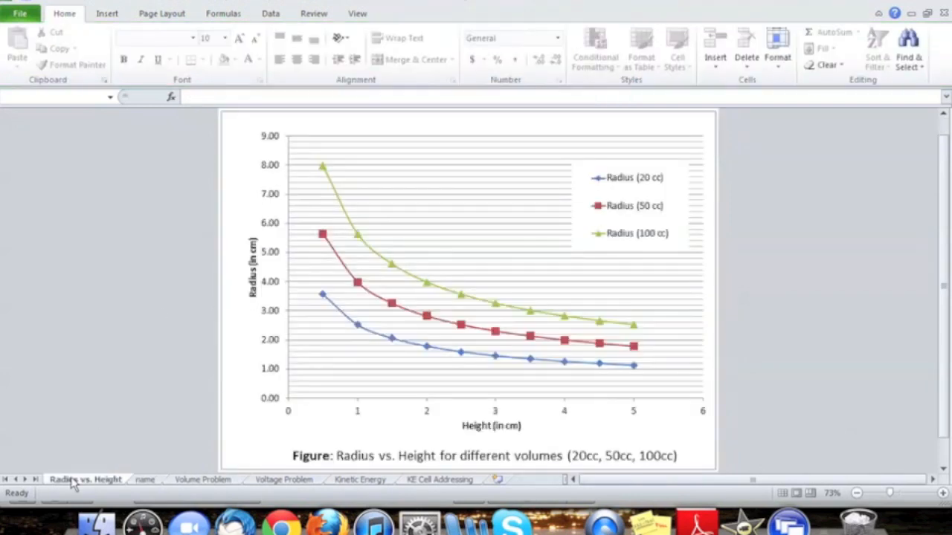